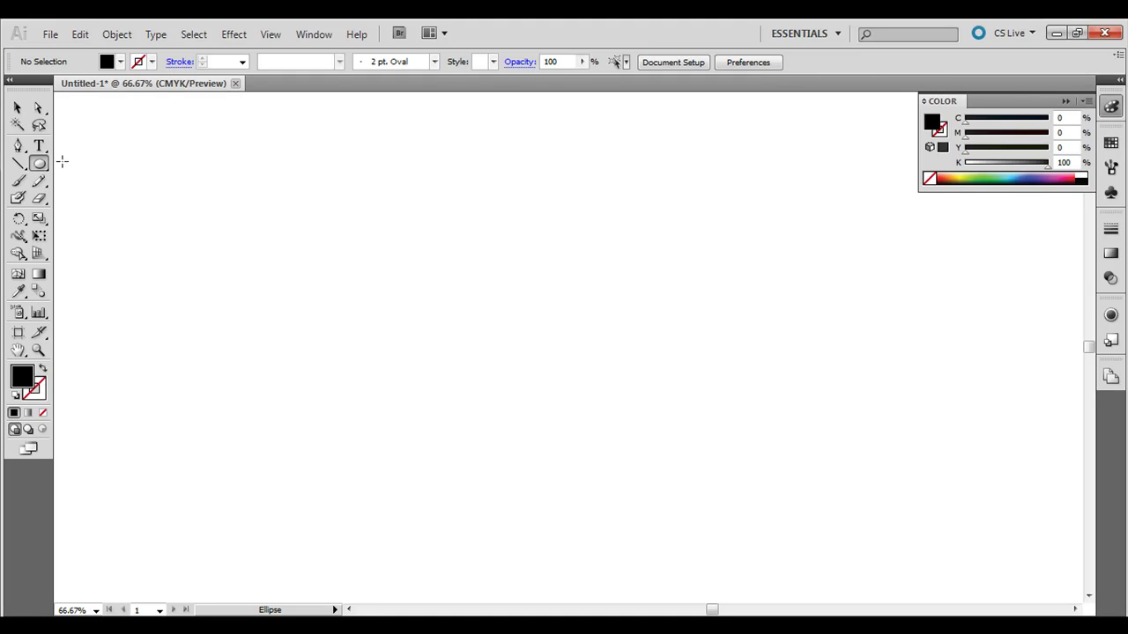
- Draw a test black circle with the Ellipse tool, then undo it
left_click_drag(39, 164, 104, 203)
left_click_drag(114, 133, 158, 174)
key("ctrl+z")
- Create an exact 0.2 × 0.2 pt ellipse, then deselect it
left_click(126, 160)
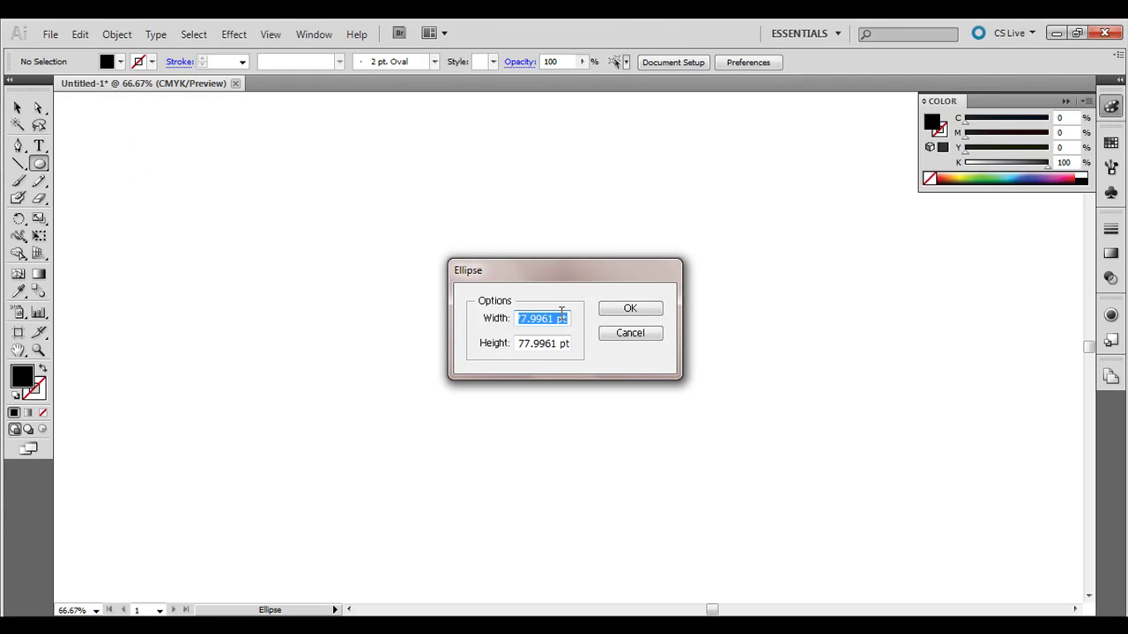
type(".2")
key("Tab")
type(".2")
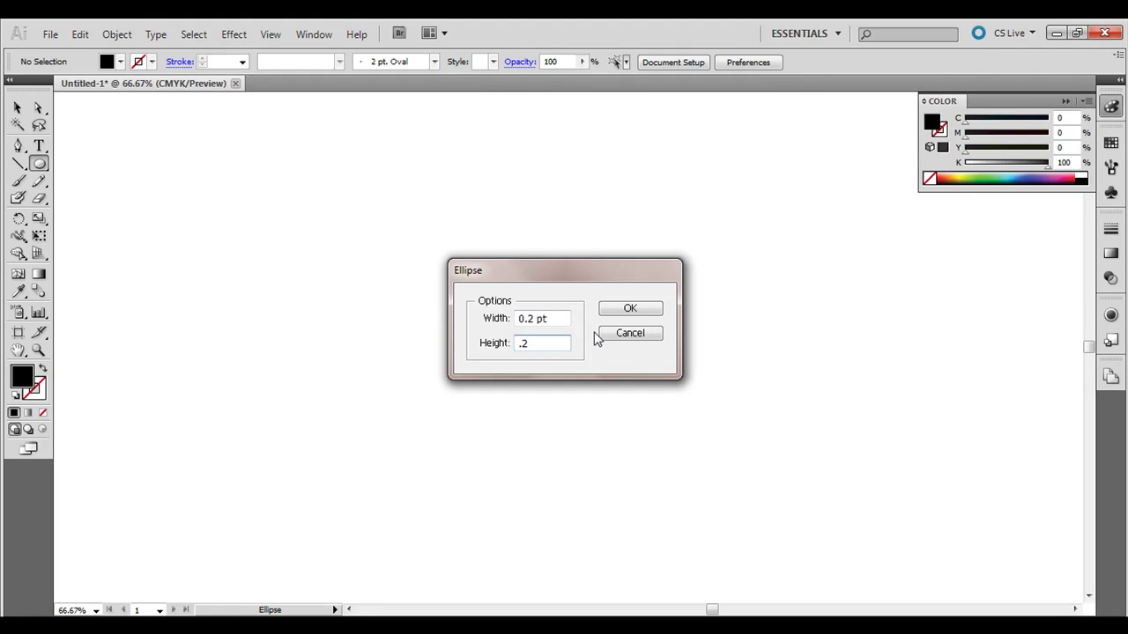
key("Tab")
left_click(626, 312)
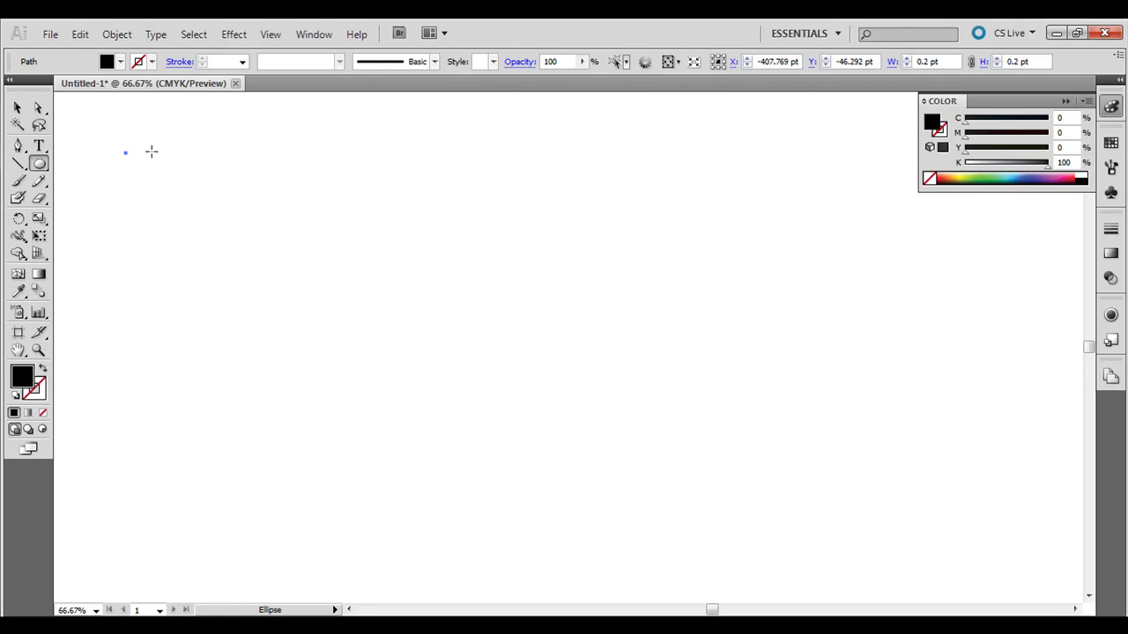
left_click(119, 173, "ctrl")
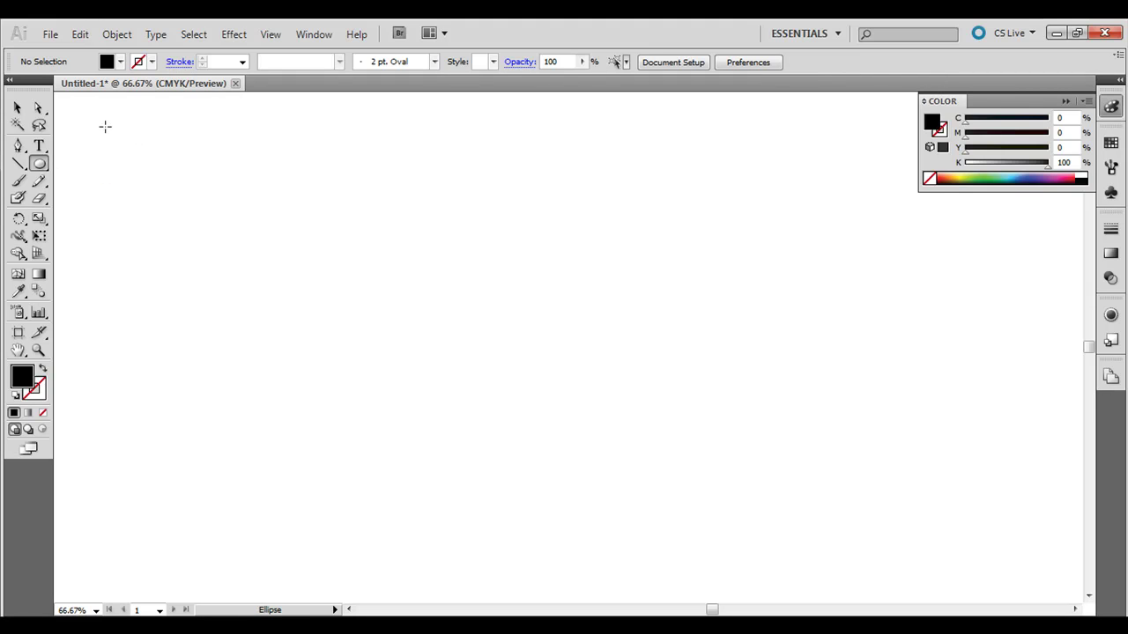
- Draw a black circle about 51 × 51 pt near the canvas's top-left corner
left_click_drag(105, 126, 133, 154)
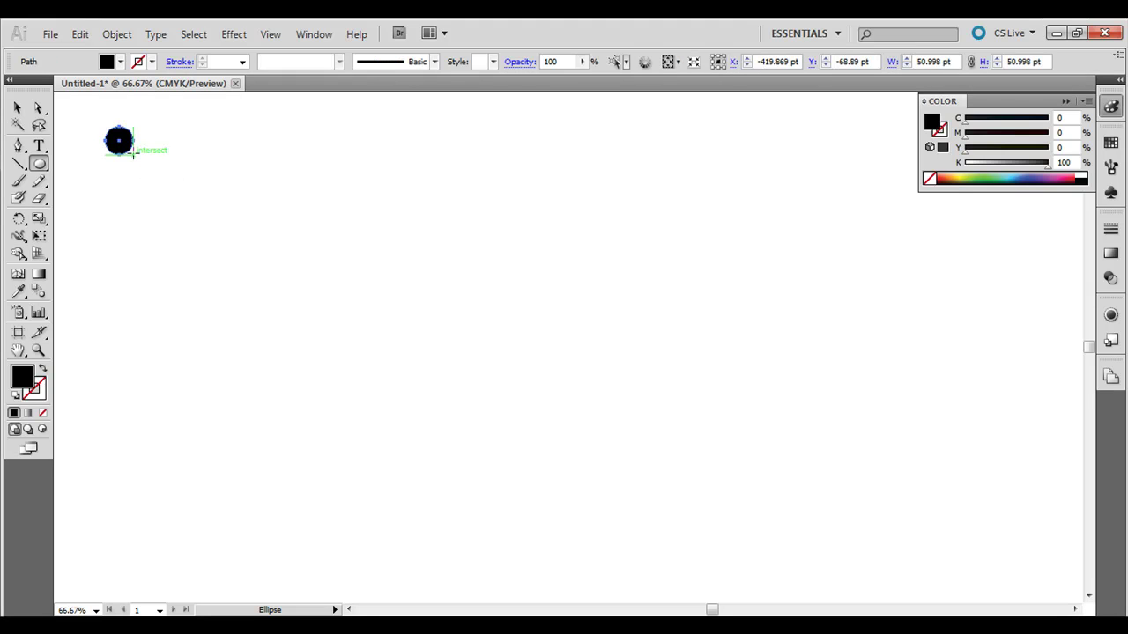
left_click(17, 108)
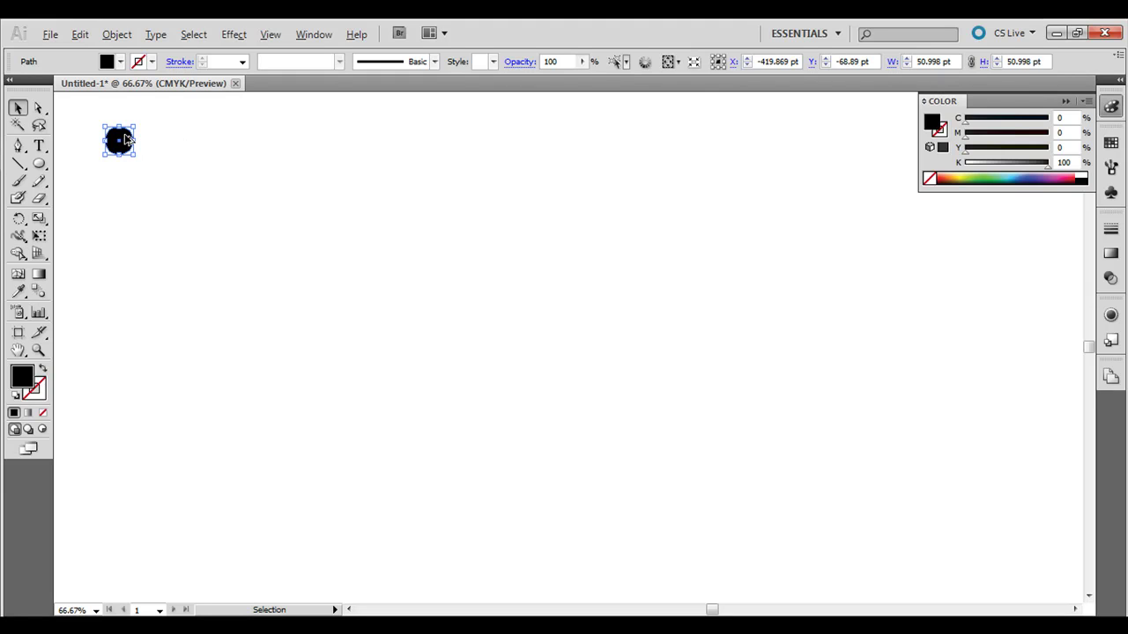
- Copy the circle rightward so it touches the original, and repeat with Ctrl+D to extend the row
left_click_drag(126, 138, 158, 141)
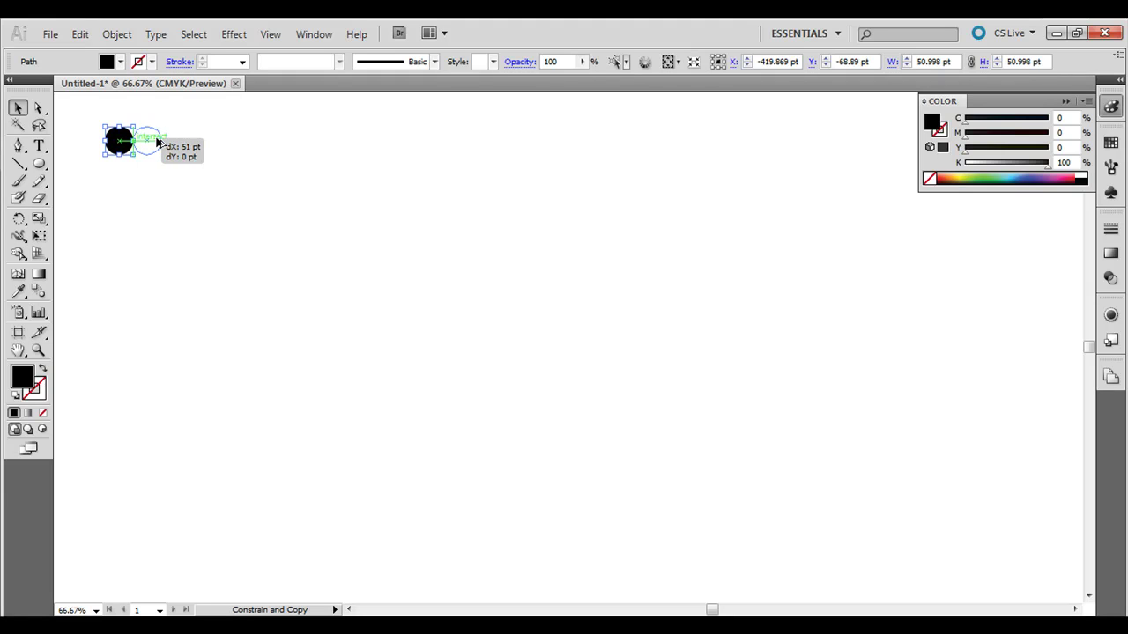
left_click_drag(158, 141, 159, 143)
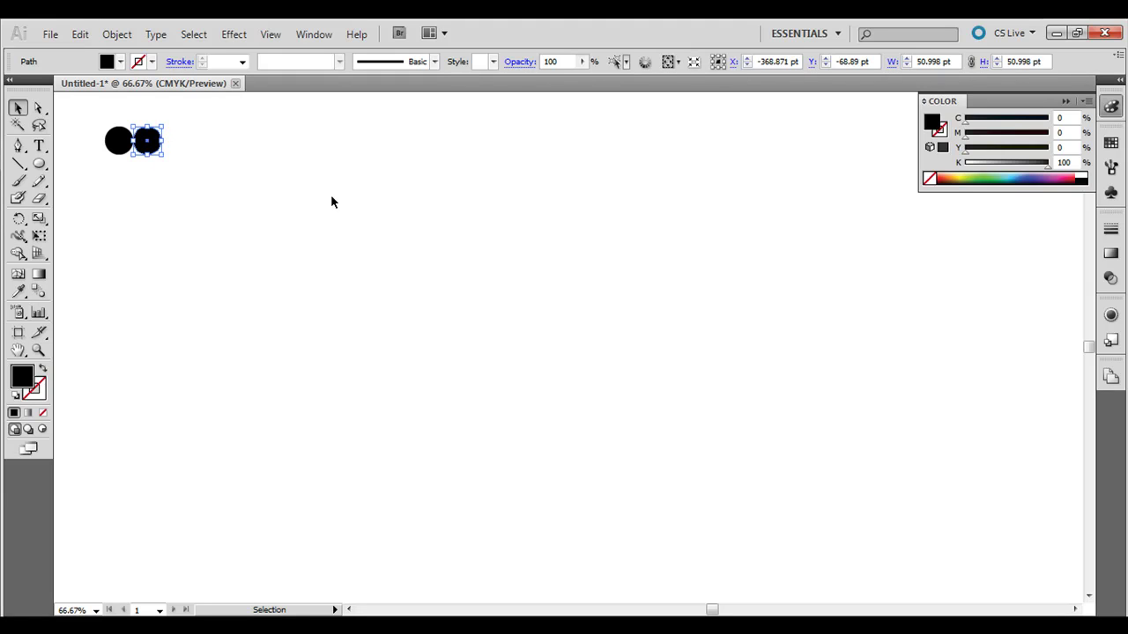
key("ctrl+d")
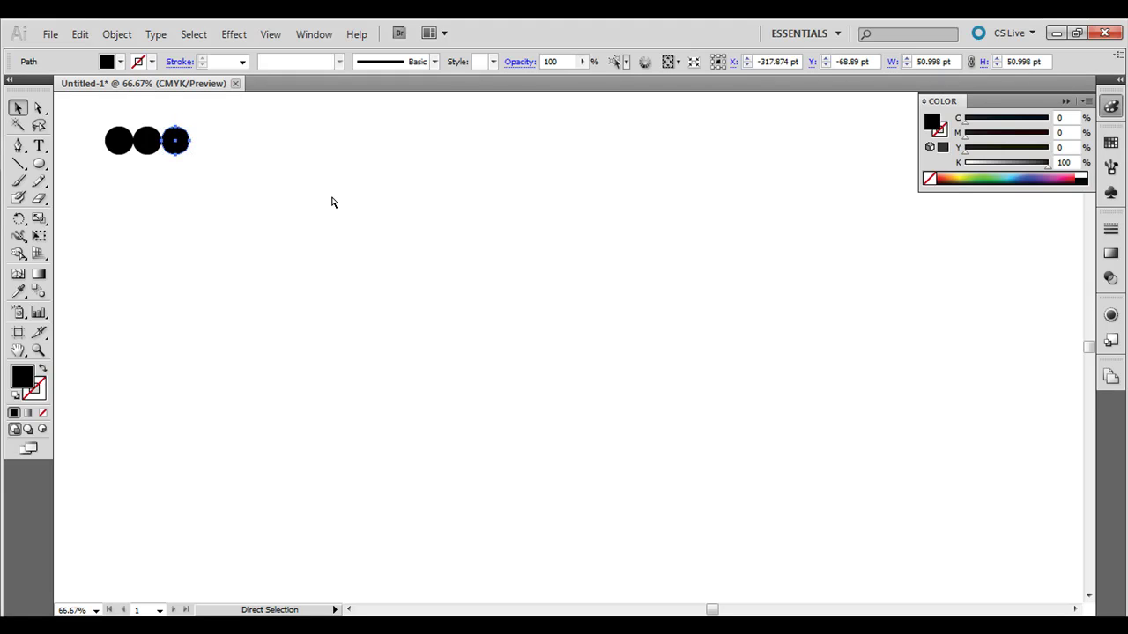
key("ctrl+d")
key("ctrl+d")
key("ctrl+d")
key("ctrl+d")
key("ctrl+d")
key("ctrl+d")
key("ctrl+d")
key("ctrl+d")
key("ctrl+d")
key("ctrl+d")
key("ctrl+d")
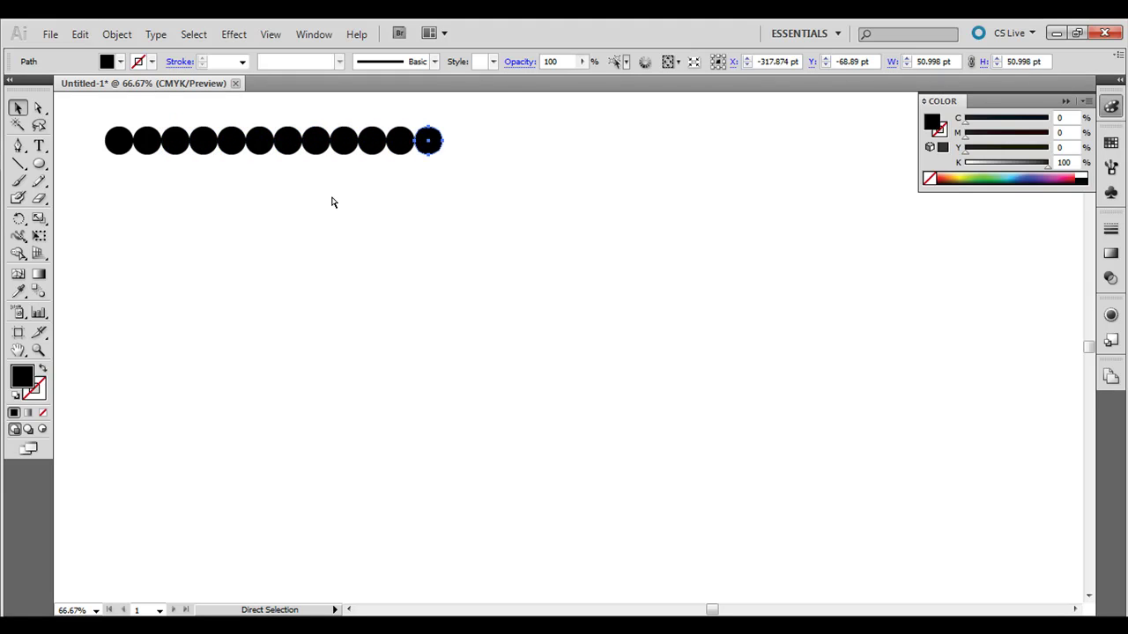
key("ctrl+d")
key("ctrl+d")
key("ctrl+d")
key("ctrl+d")
key("ctrl+d")
key("ctrl+d")
key("ctrl+d")
key("ctrl+d")
key("ctrl+d")
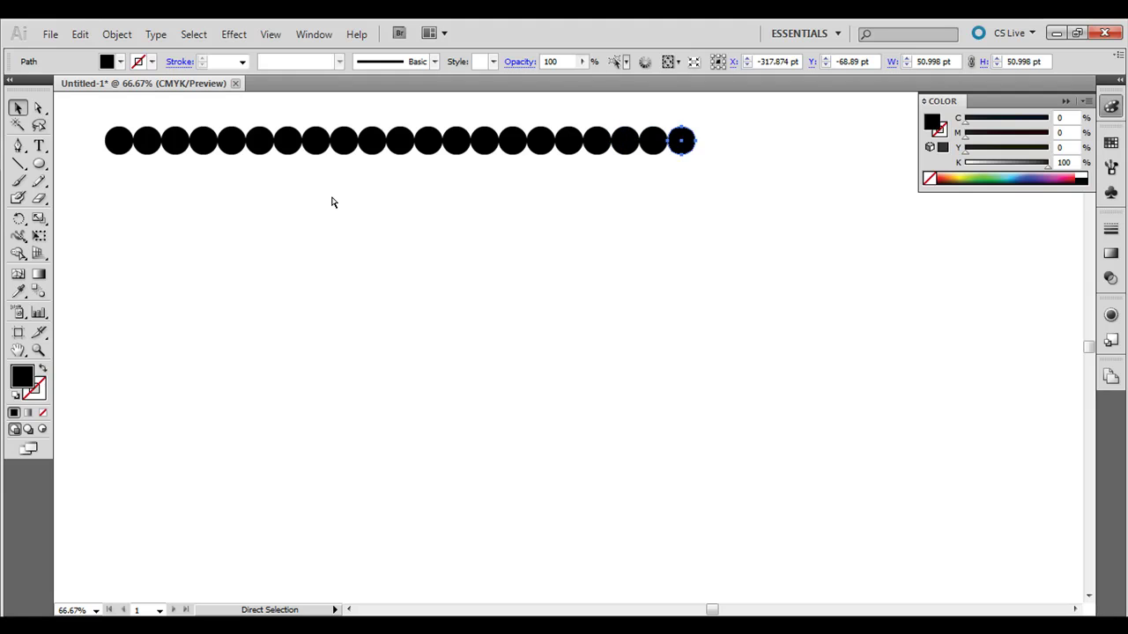
key("ctrl+d")
key("ctrl+d")
key("ctrl+d")
key("ctrl+d")
key("ctrl+d")
key("ctrl+d")
key("ctrl+d")
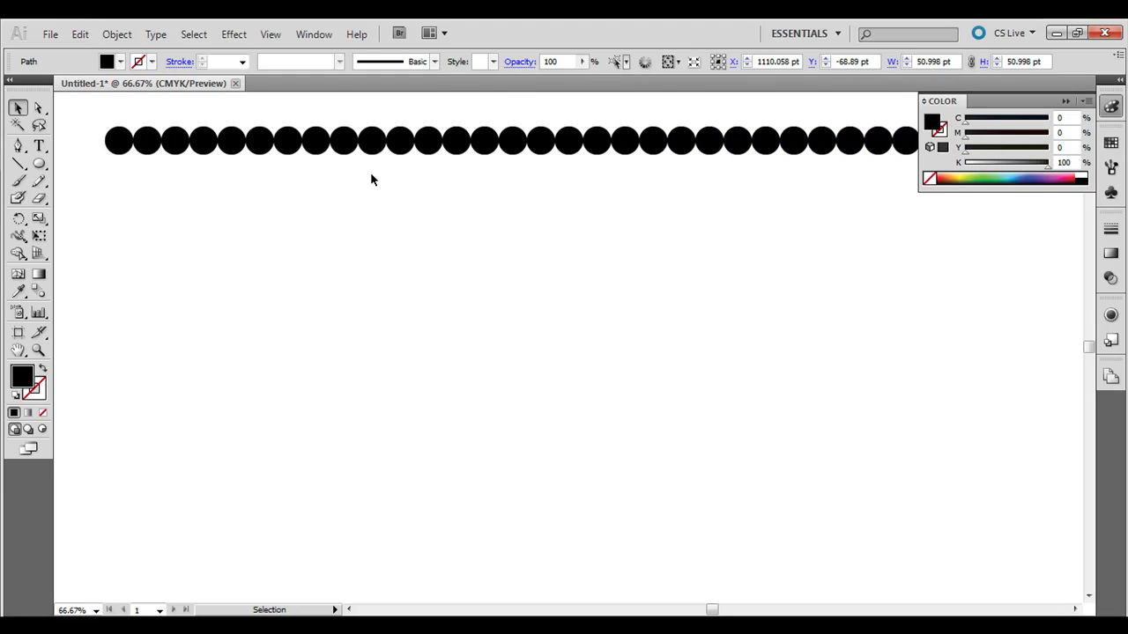
left_click(1067, 101)
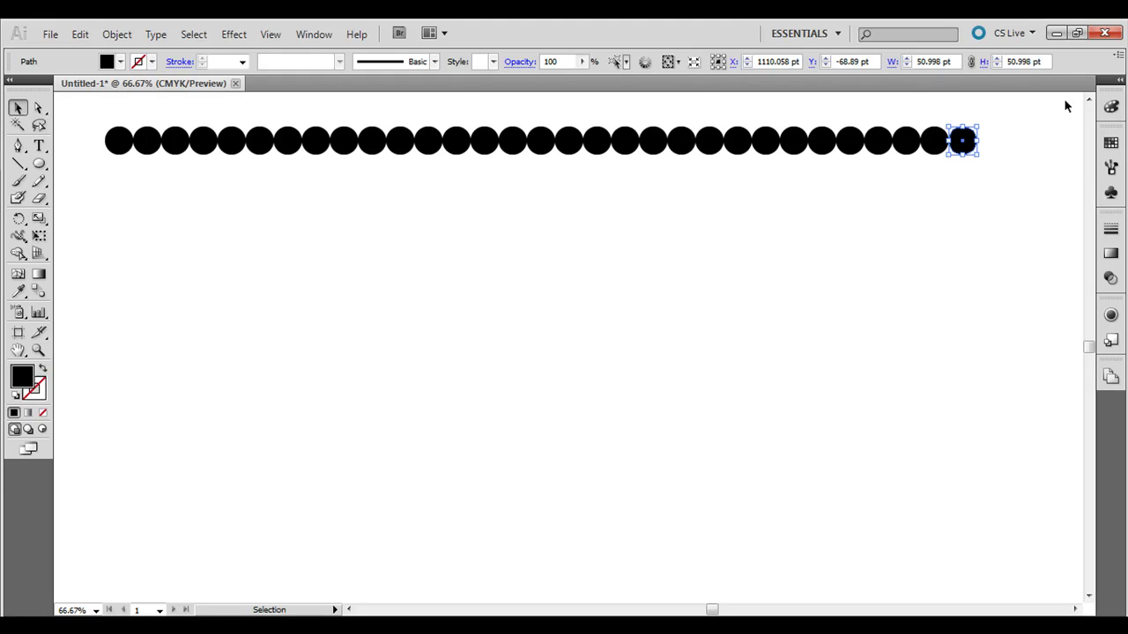
- Add another circle to the row, then cancel a portrait Letter 612 × 792 pt new document
key("ctrl+d")
key("ctrl+d")
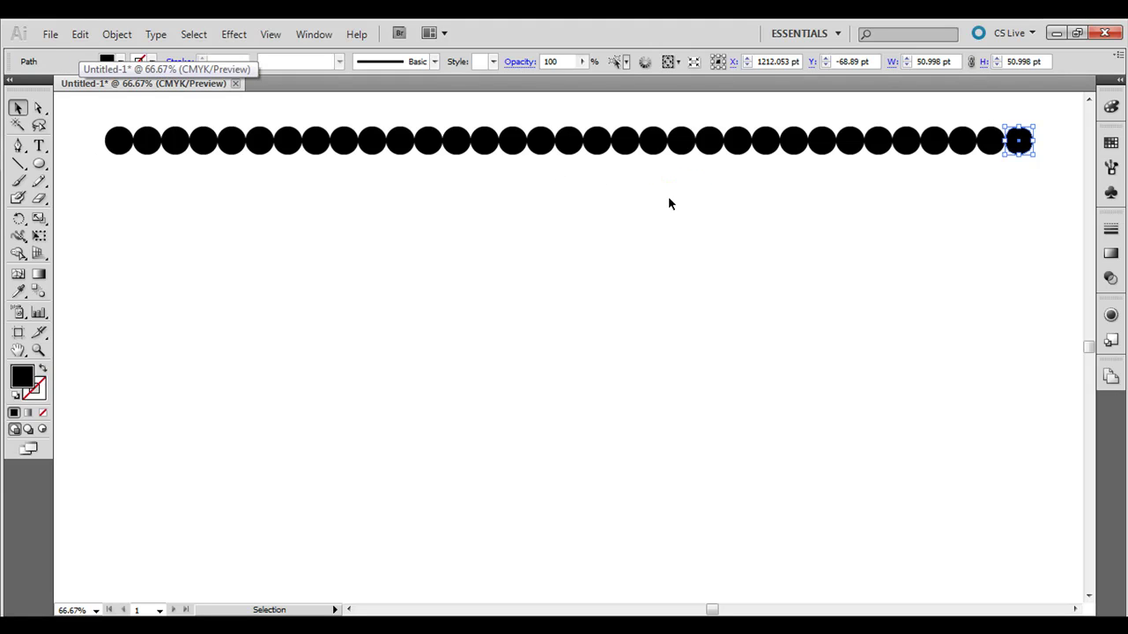
left_click(50, 33)
left_click(54, 51)
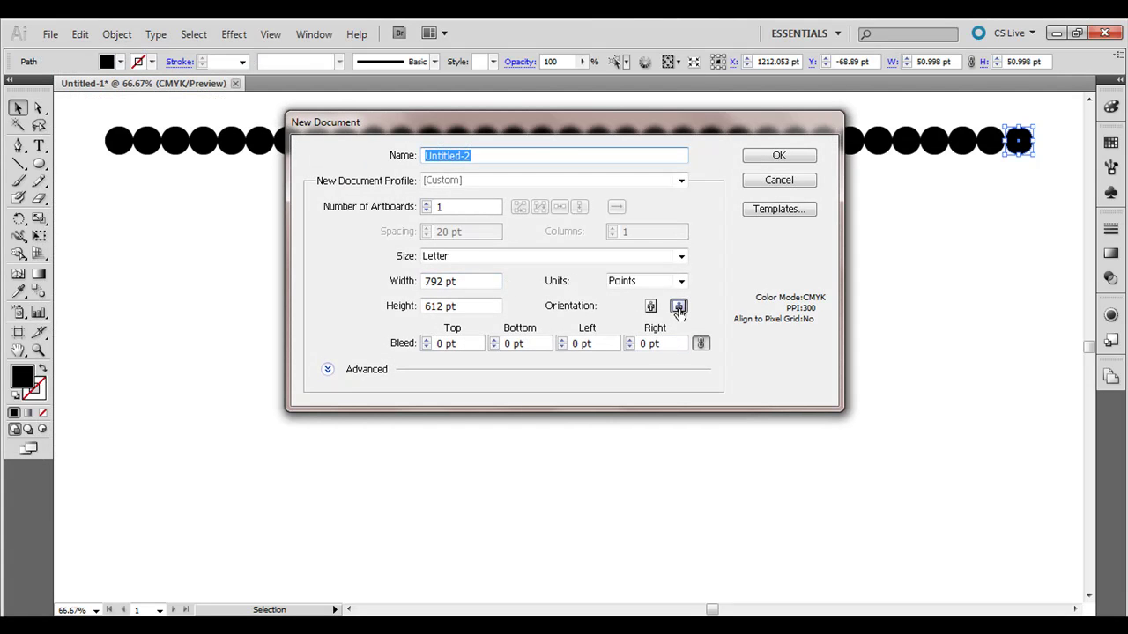
left_click(650, 306)
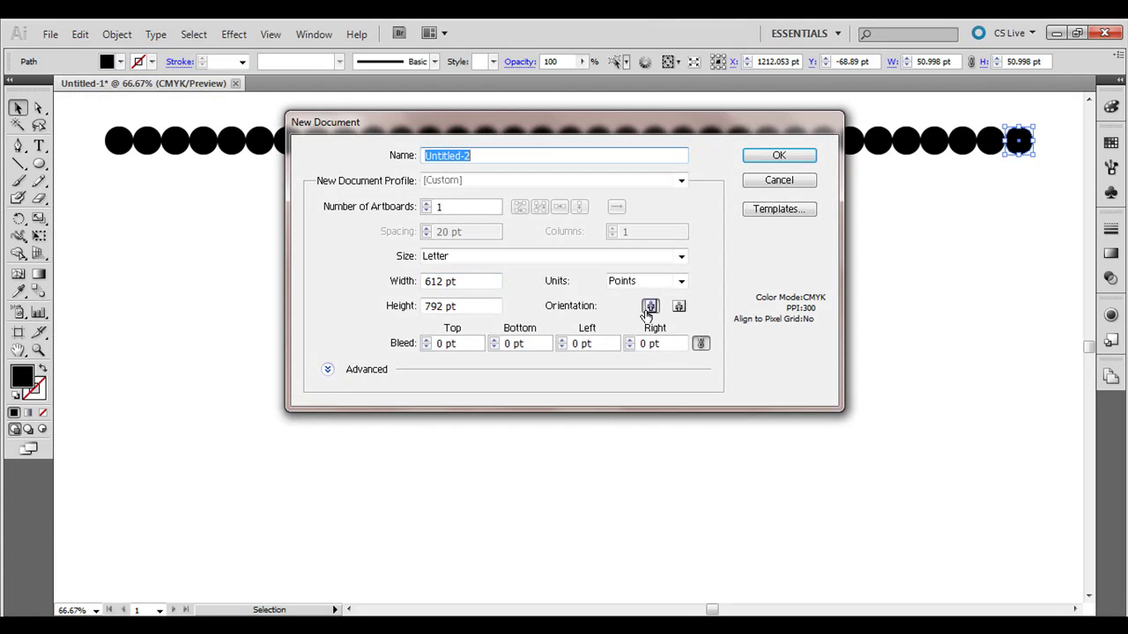
left_click(772, 181)
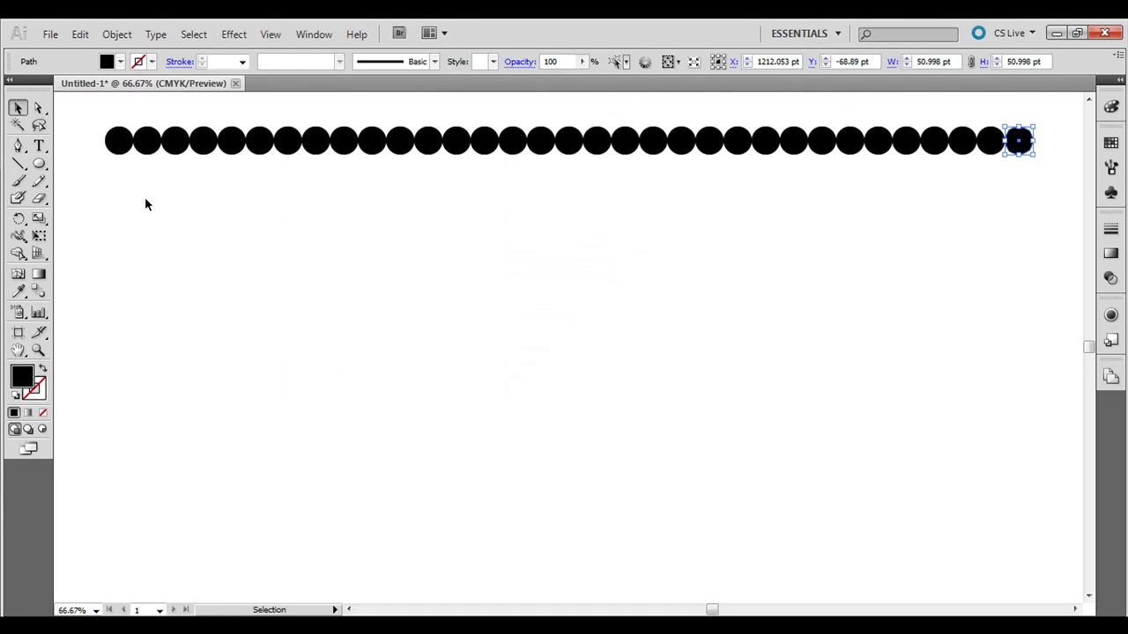
- Copy the circle row one circle-height down and repeat it into a multi-row dot grid
left_click_drag(88, 130, 1050, 276)
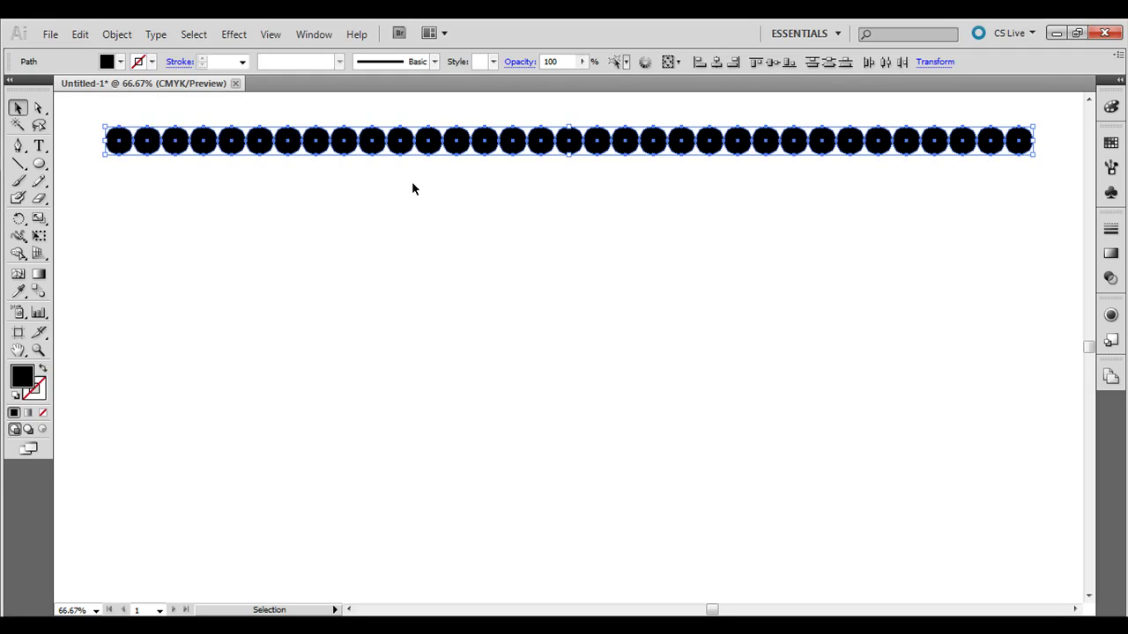
left_click(279, 215)
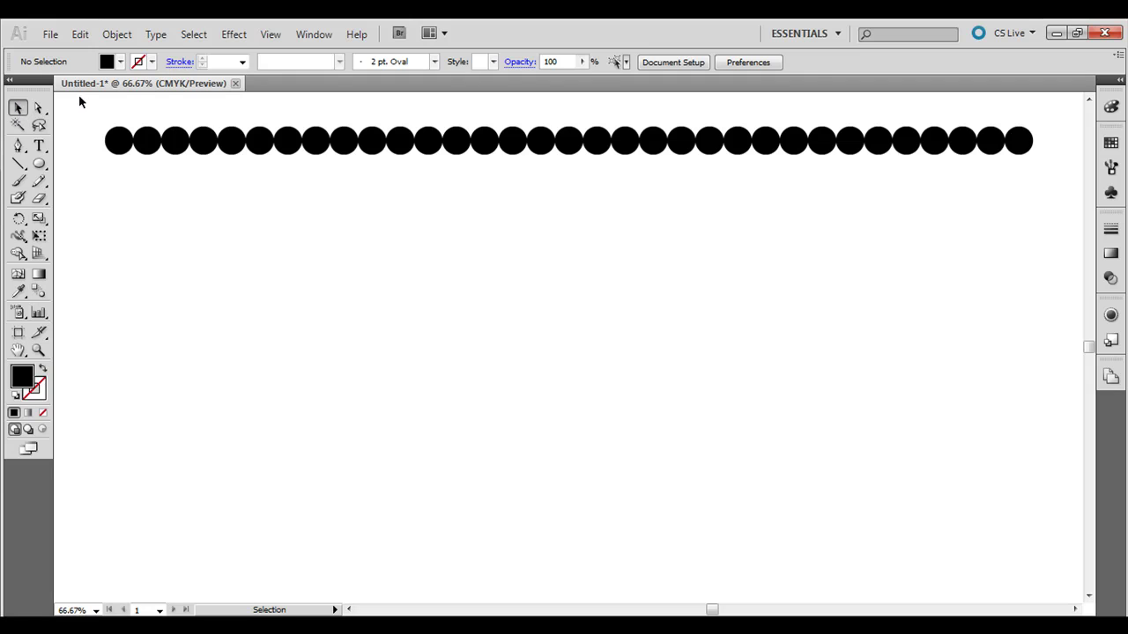
left_click_drag(85, 112, 1056, 221)
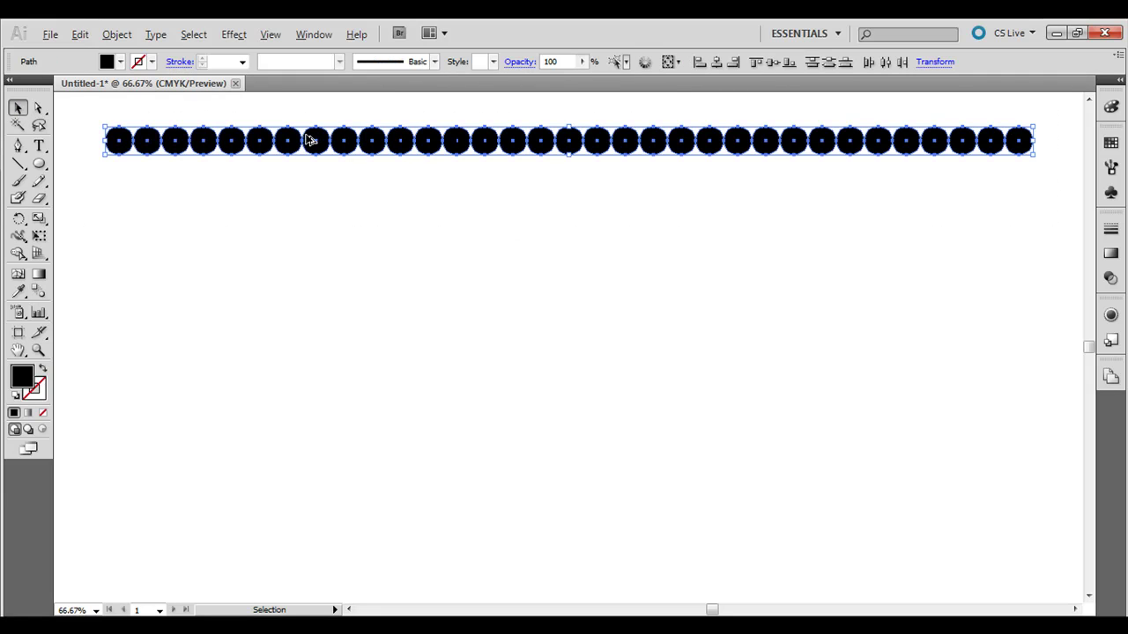
left_click_drag(295, 139, 297, 170)
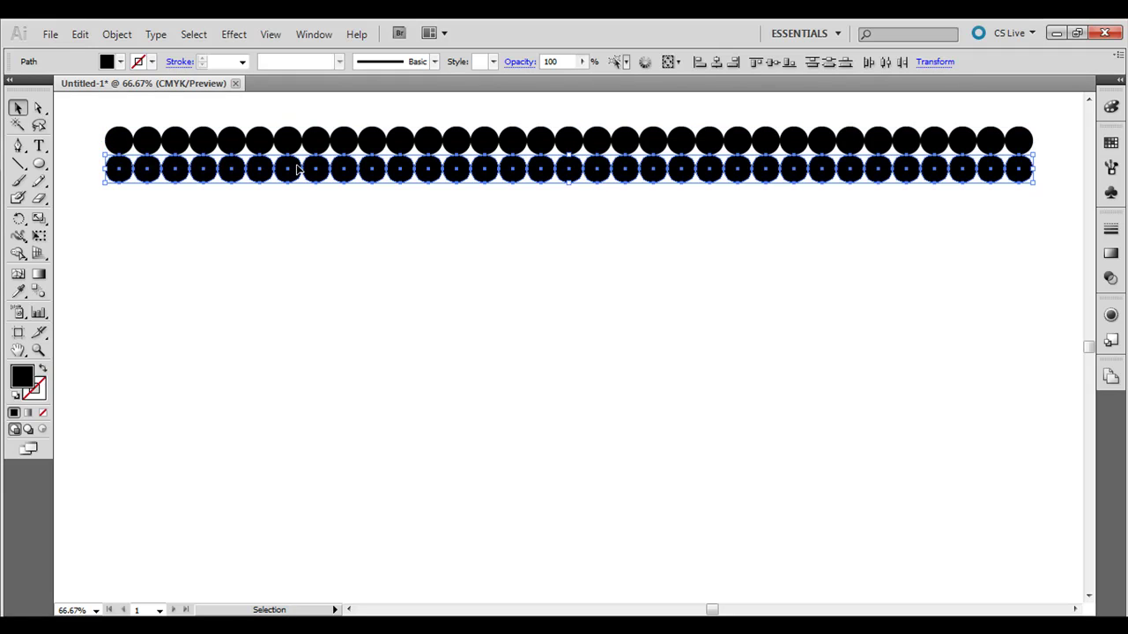
key("ctrl+d")
key("ctrl+d")
key("ctrl+d")
key("ctrl+d")
key("ctrl+d")
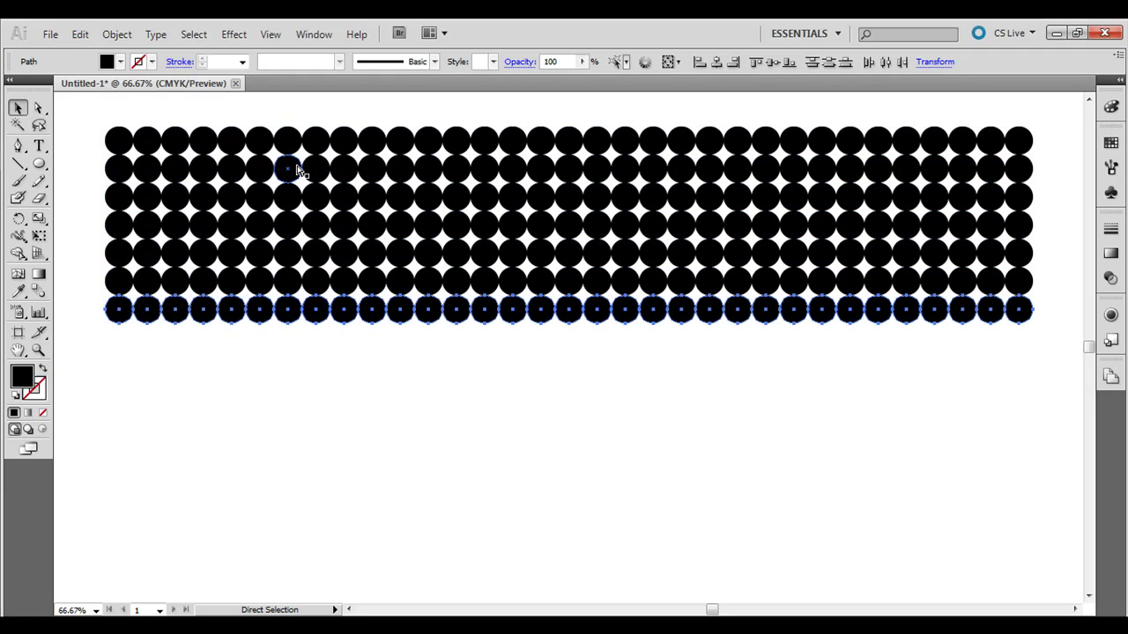
key("ctrl+d")
key("ctrl+d")
key("ctrl+d")
key("ctrl+d")
key("ctrl+d")
key("ctrl+d")
key("ctrl+d")
key("ctrl+d")
key("ctrl+d")
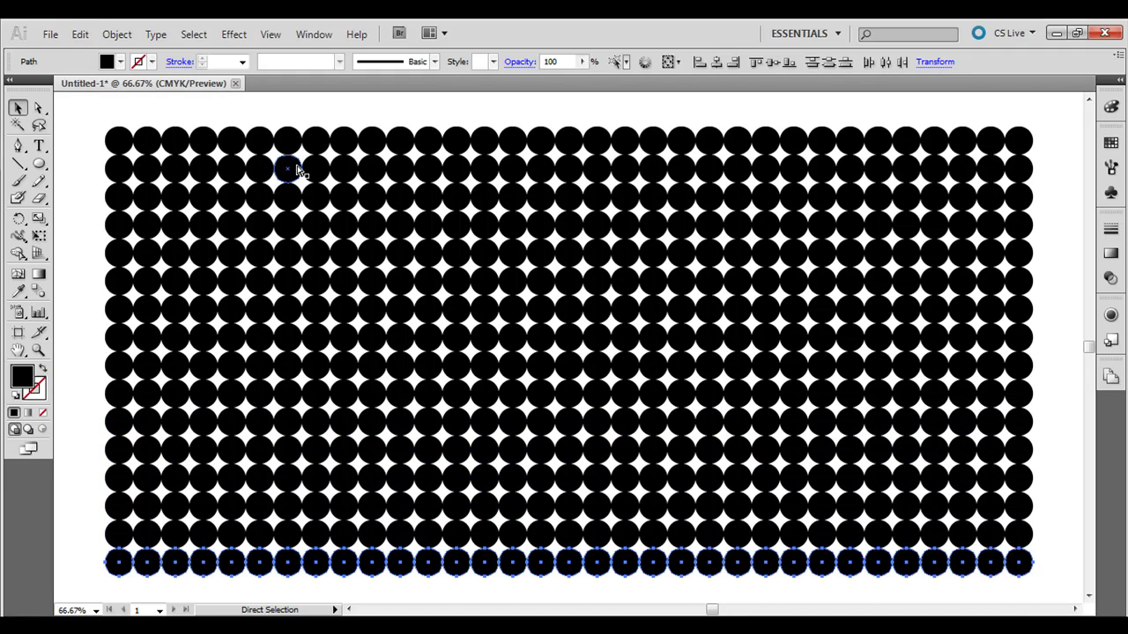
key("ctrl+d")
key("ctrl+d")
key("ctrl+minus")
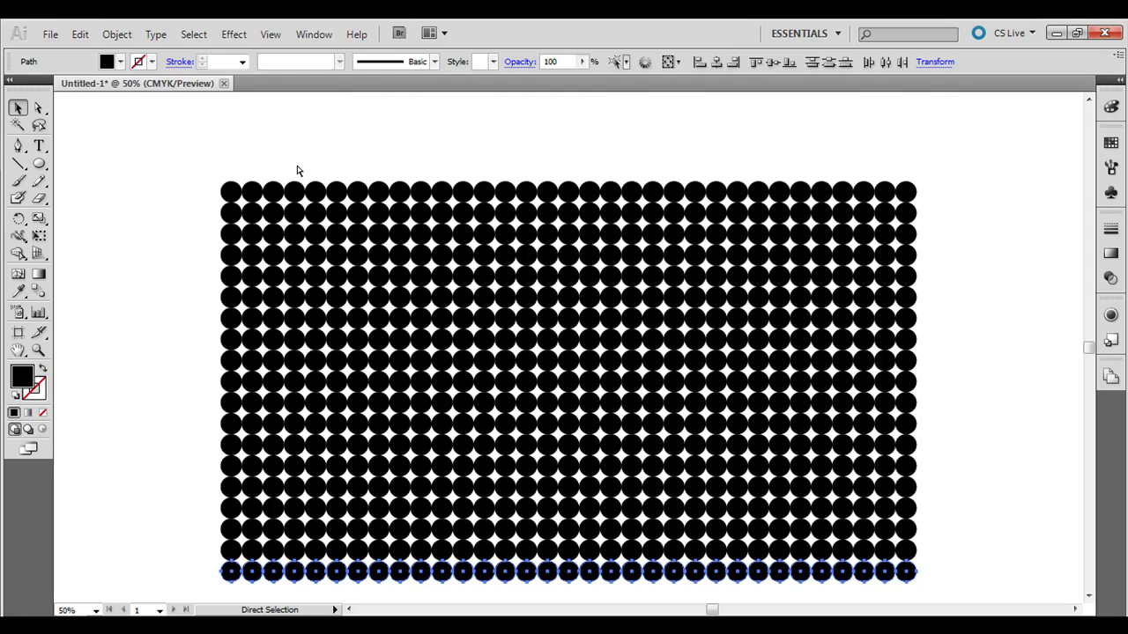
- Add one more row of dots, then select the entire grid and copy it
key("ctrl+d")
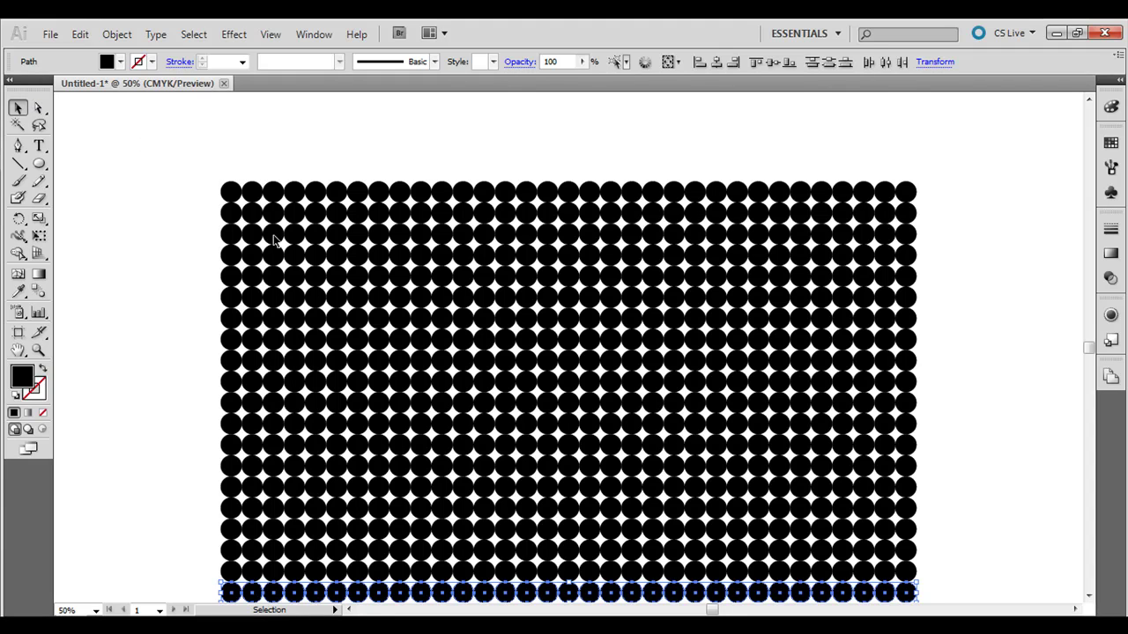
scroll(939, 526, "down", 3)
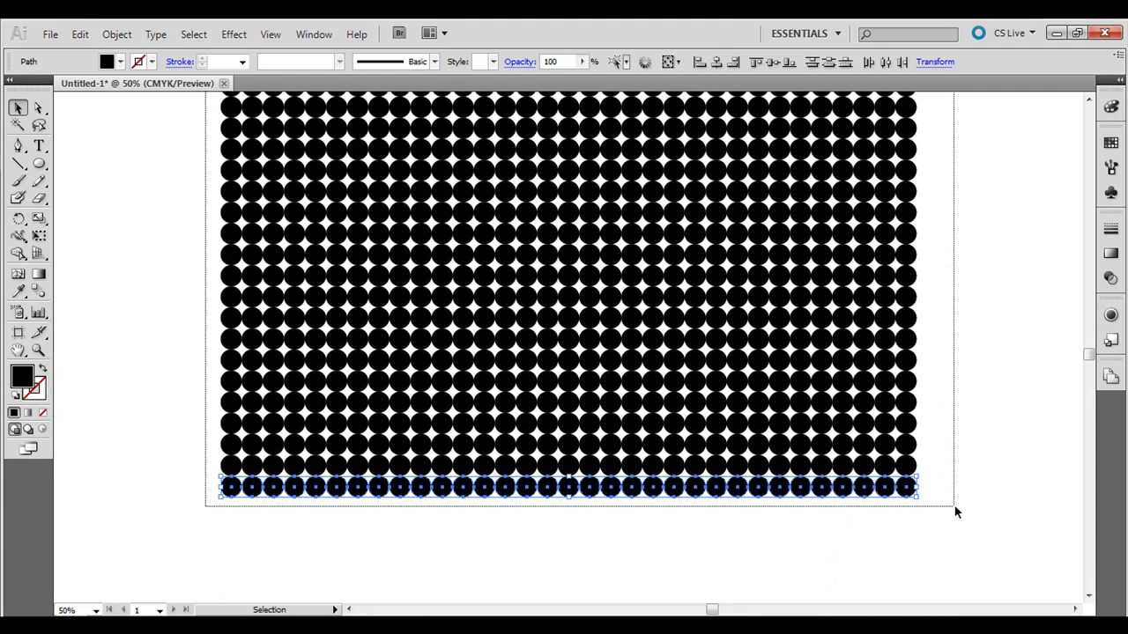
key("ctrl+a")
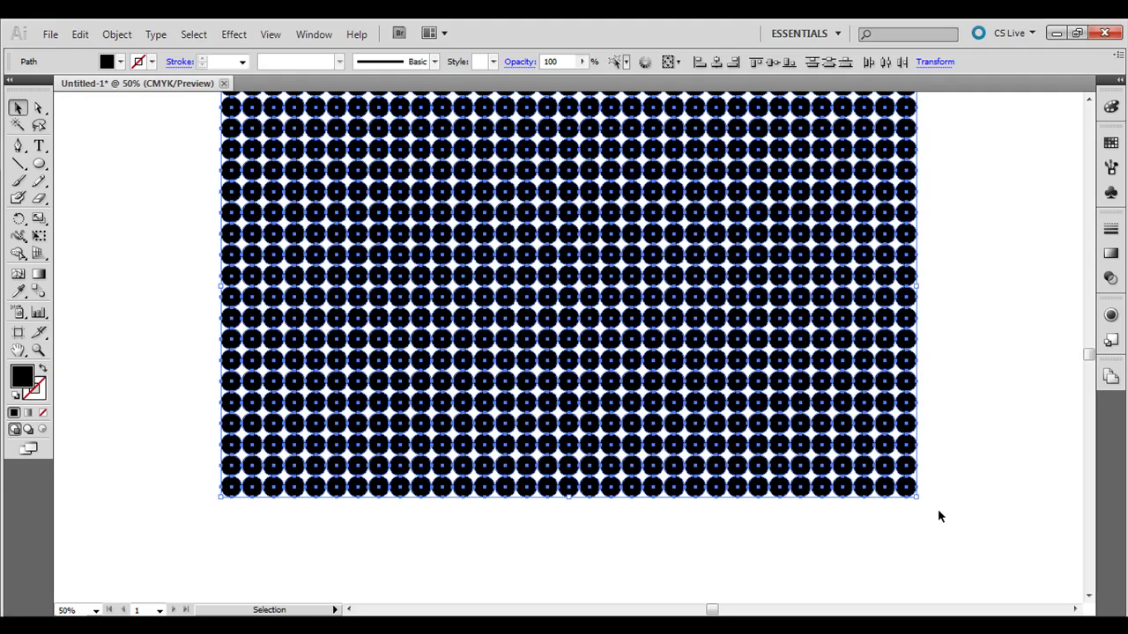
left_click(80, 34)
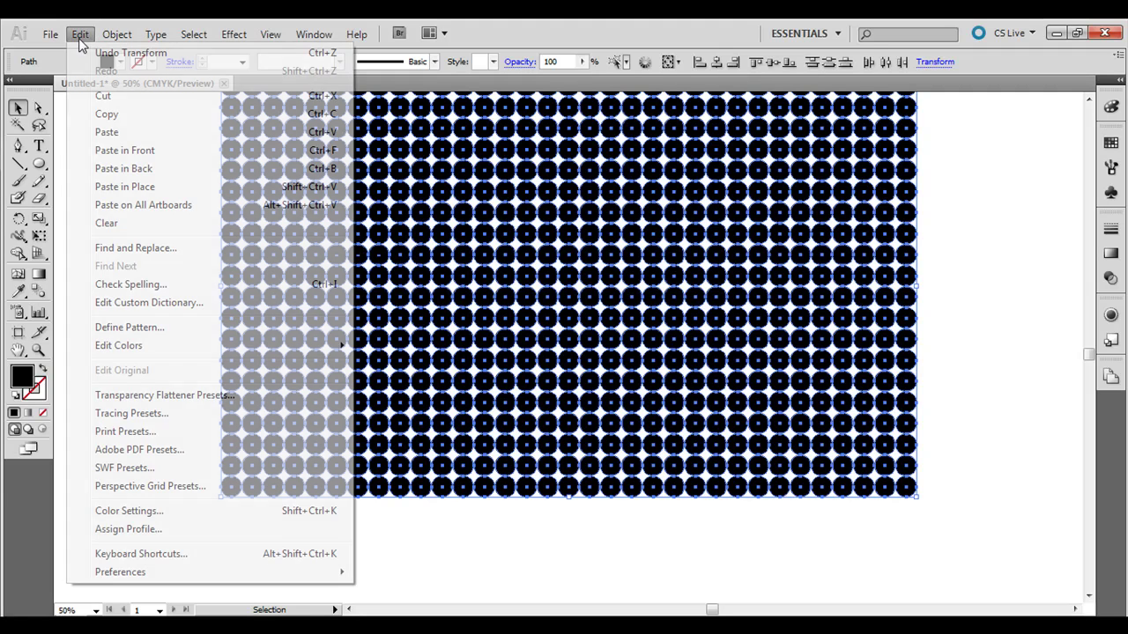
left_click(125, 116)
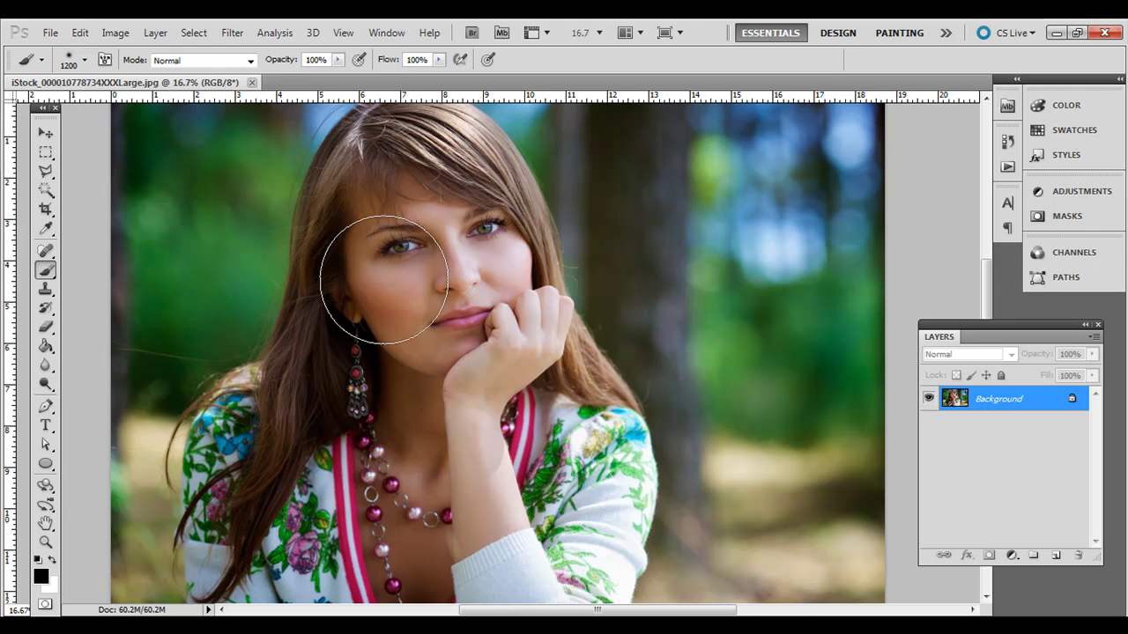
- Paste the dot grid into the portrait as pixels and scale it to about 88% to cover the photo
key("ctrl+minus")
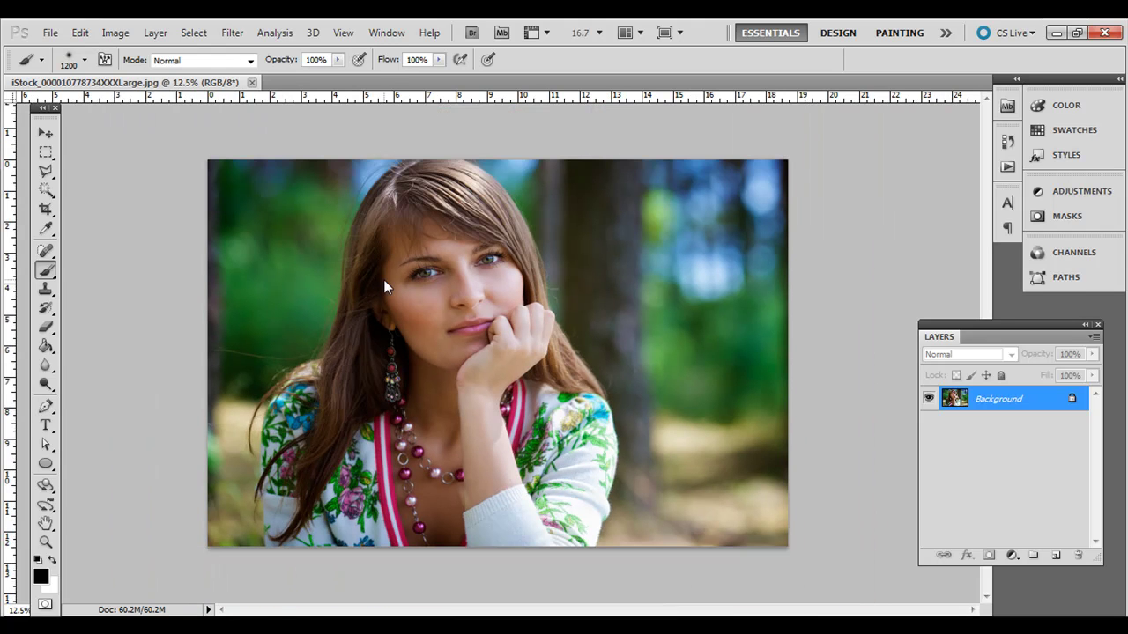
left_click(80, 33)
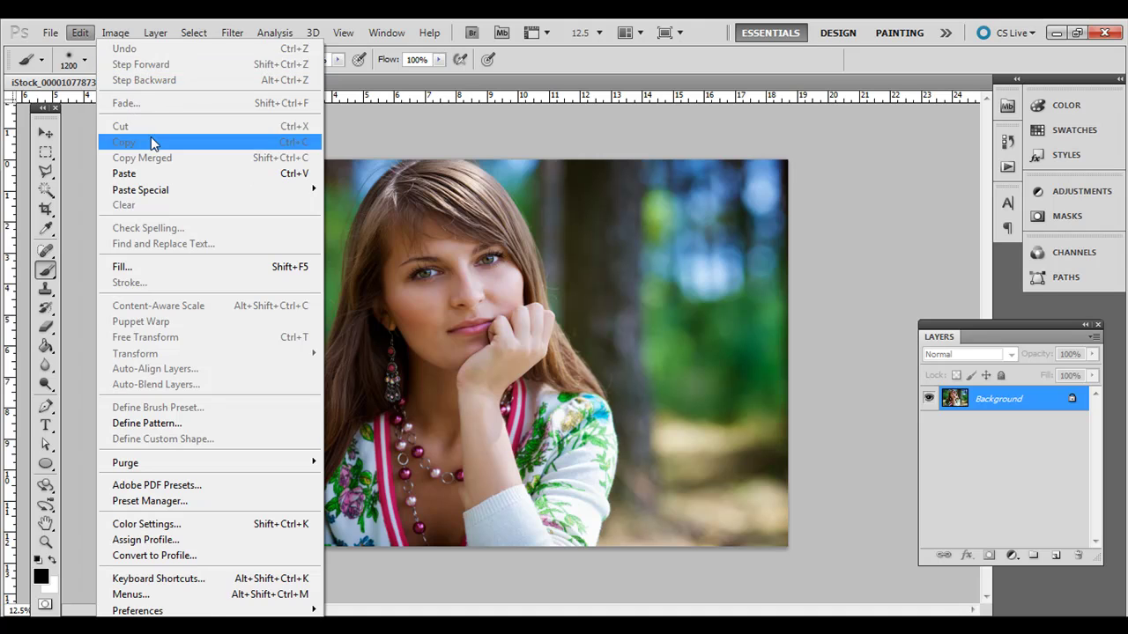
left_click(163, 174)
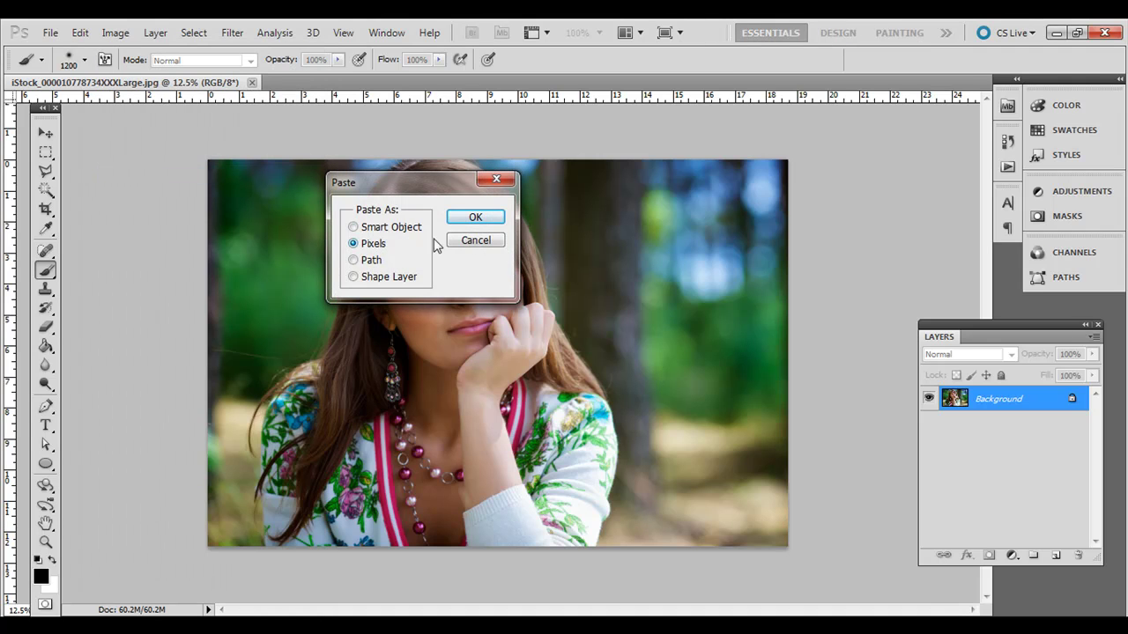
left_click(471, 218)
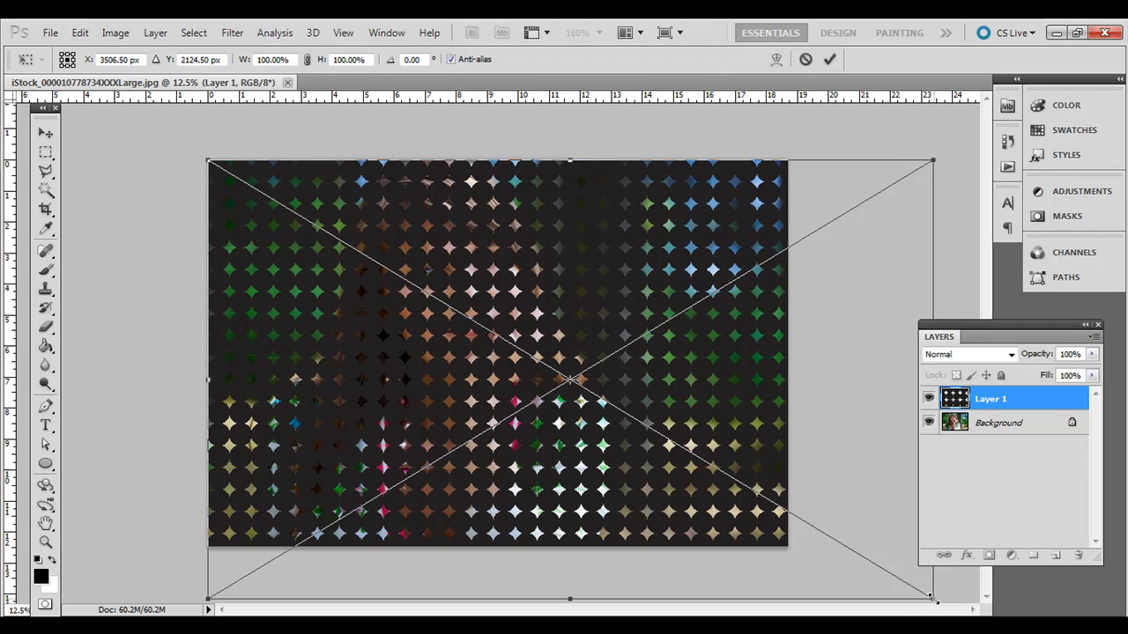
left_click_drag(934, 599, 839, 560)
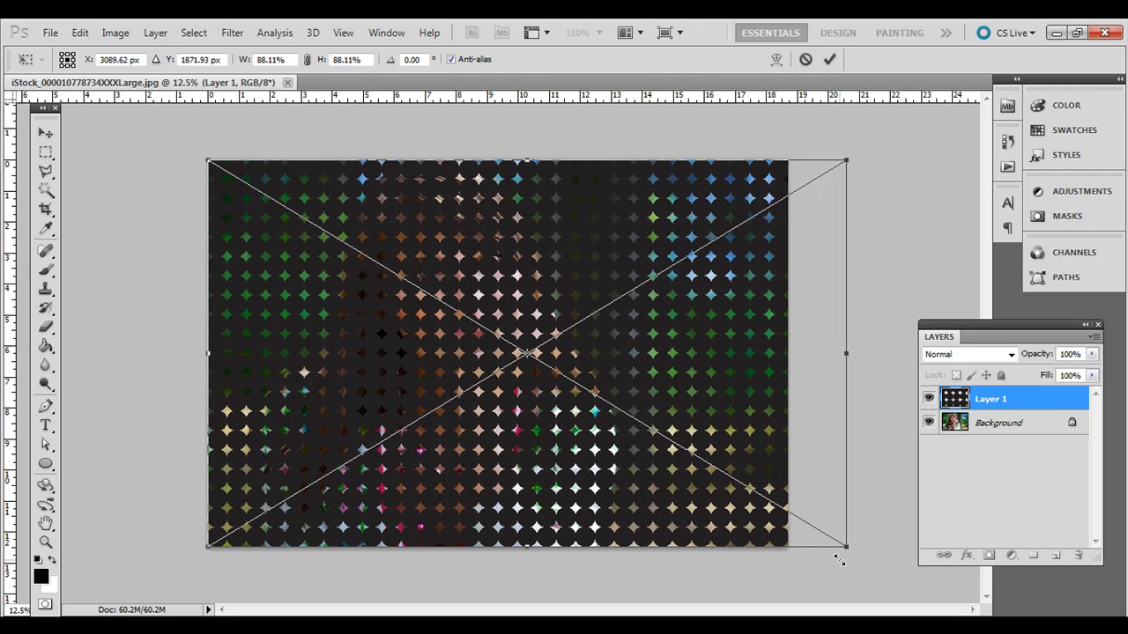
key("b")
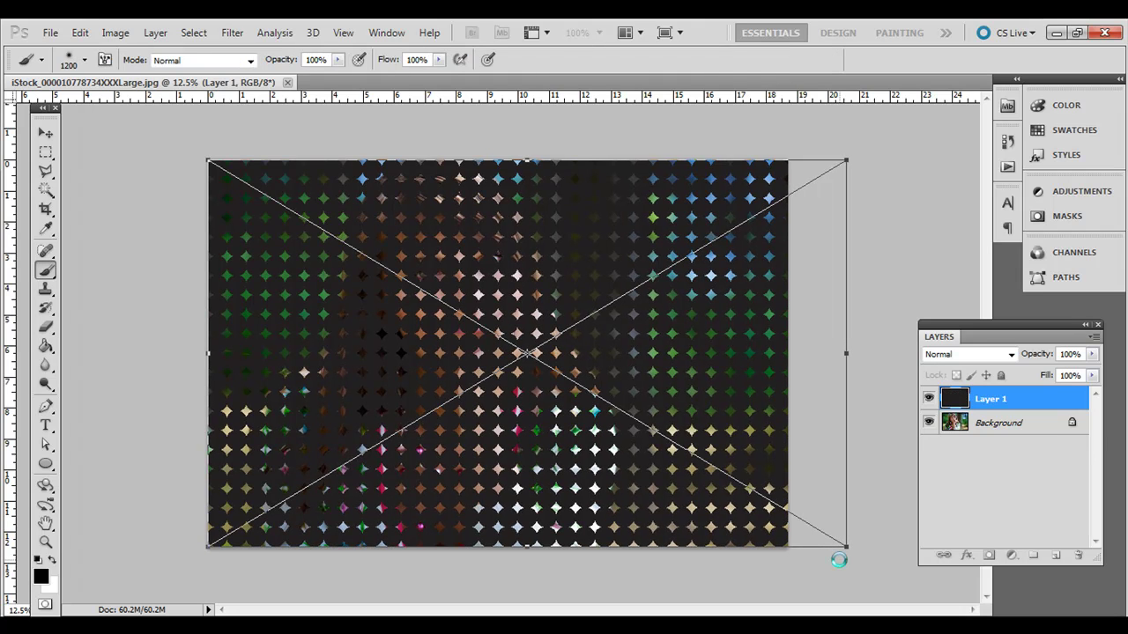
- Convert the Background into Layer 0 and move it above the dot-pattern Layer 1
double_click(954, 423)
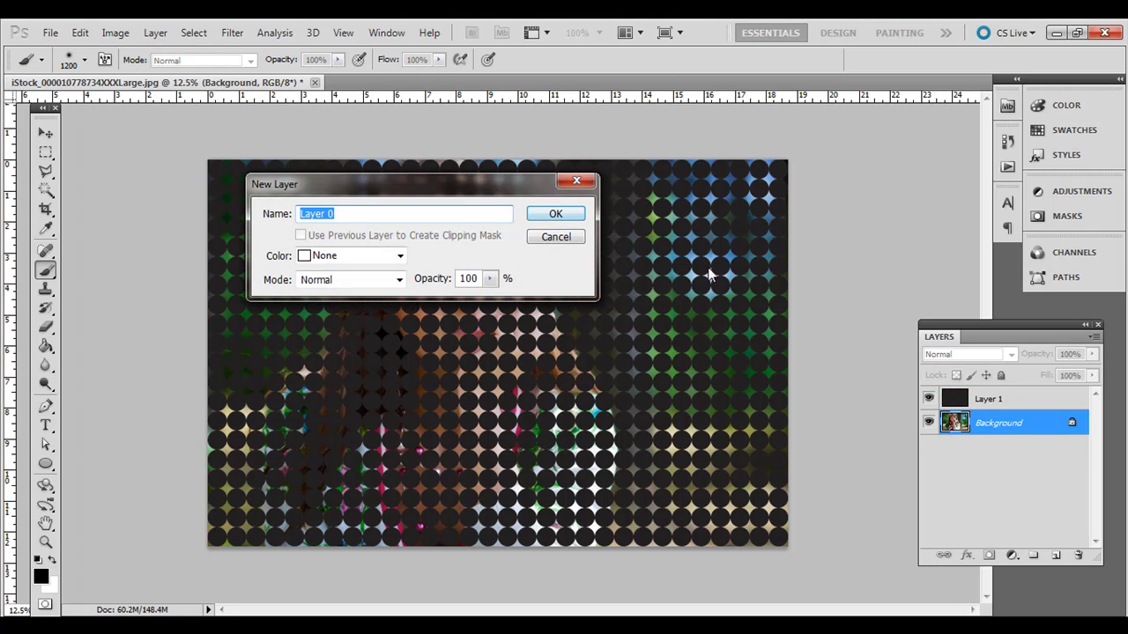
left_click(547, 216)
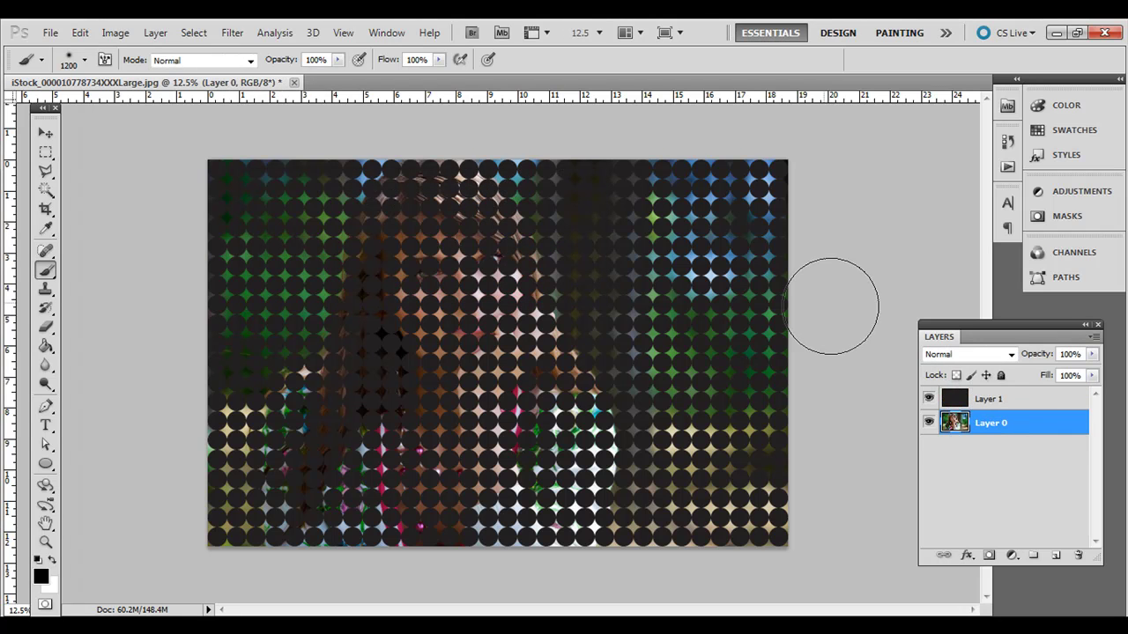
left_click_drag(959, 429, 964, 396)
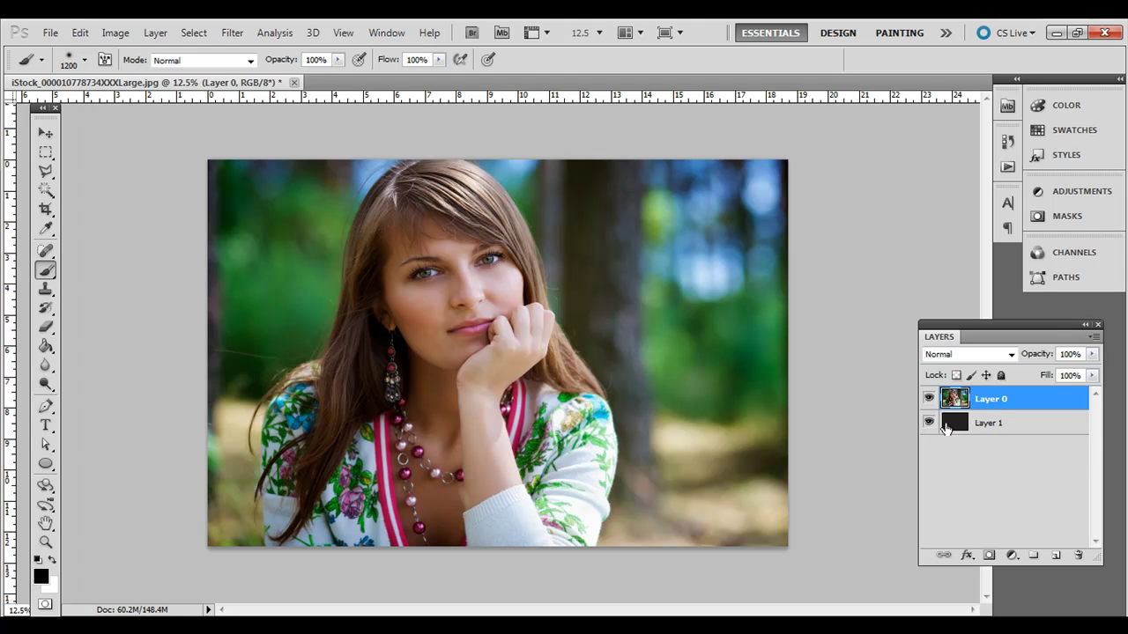
- Clip portrait Layer 0 to the dot-pattern Layer 1 so the photo shows only inside the circles
left_click_drag(938, 339, 809, 253)
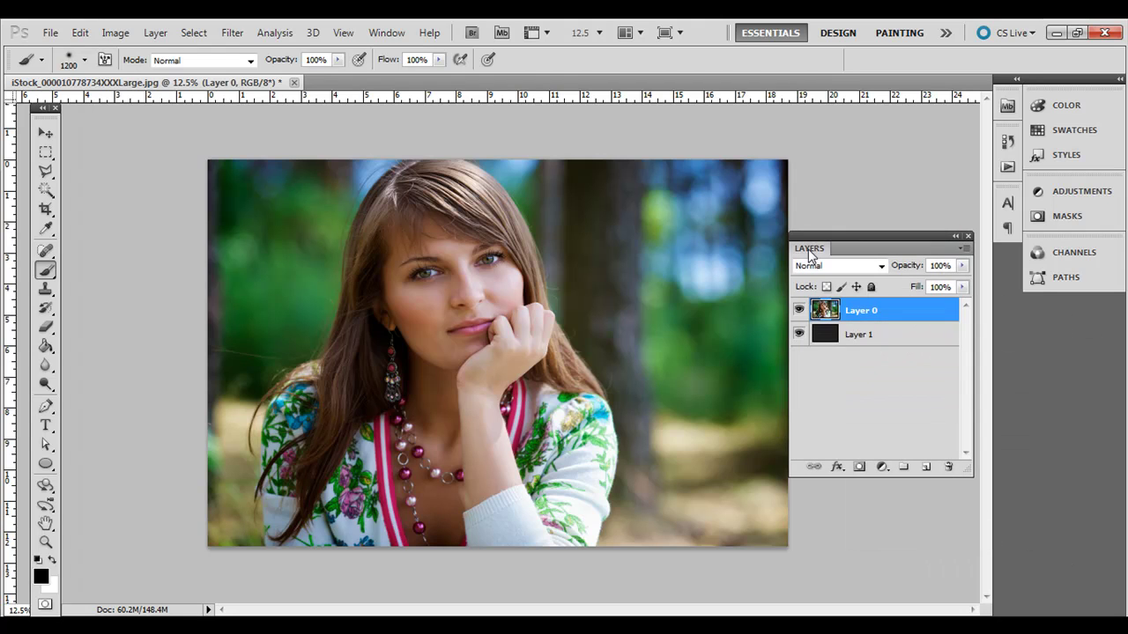
left_click(859, 322, "alt")
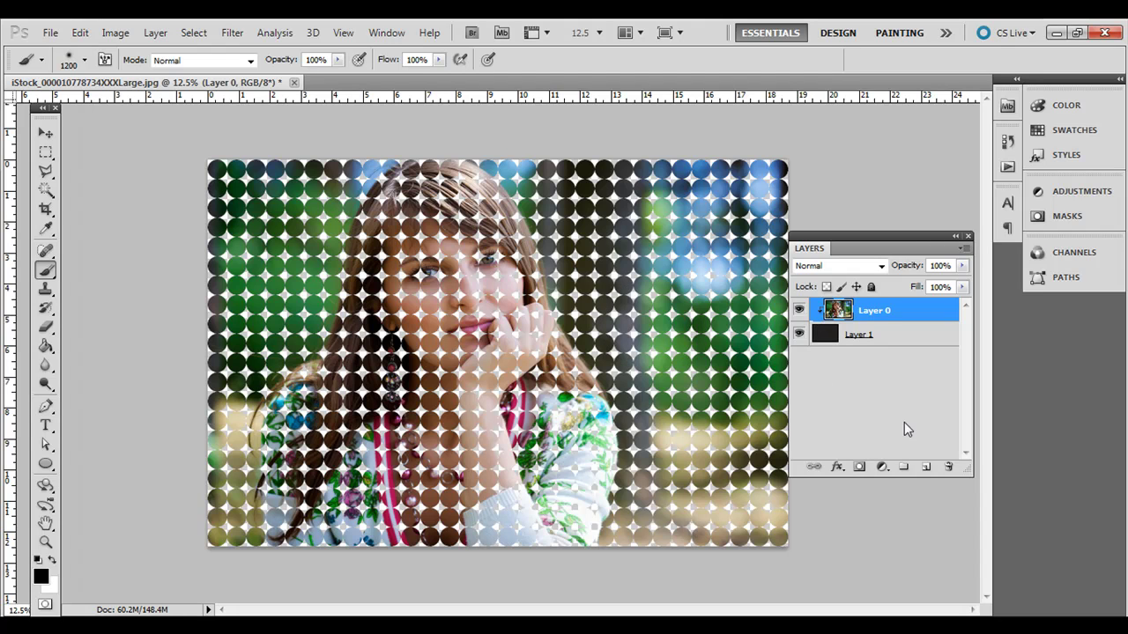
- Add a new Layer 2 at the bottom of the stack and fill it with white
left_click(926, 469)
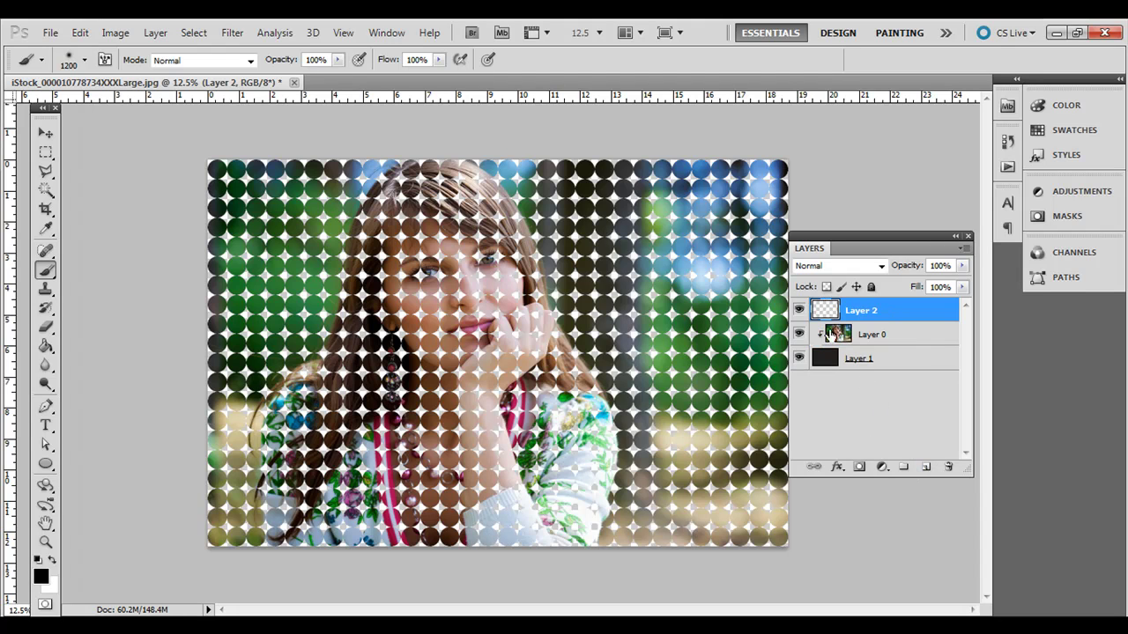
left_click_drag(823, 315, 829, 416)
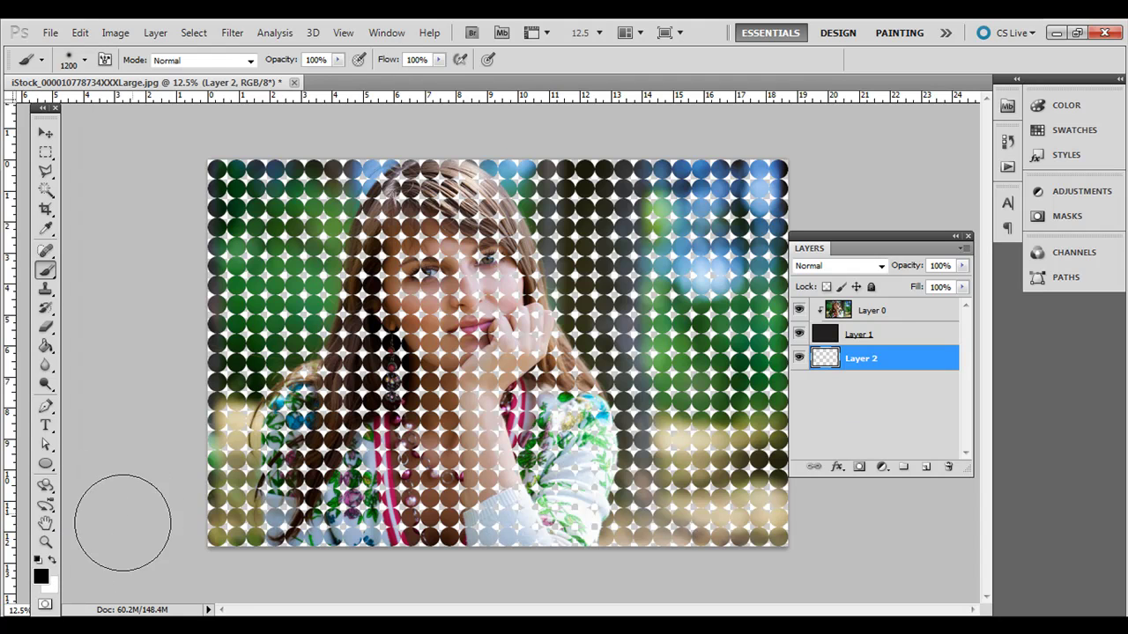
left_click(53, 588)
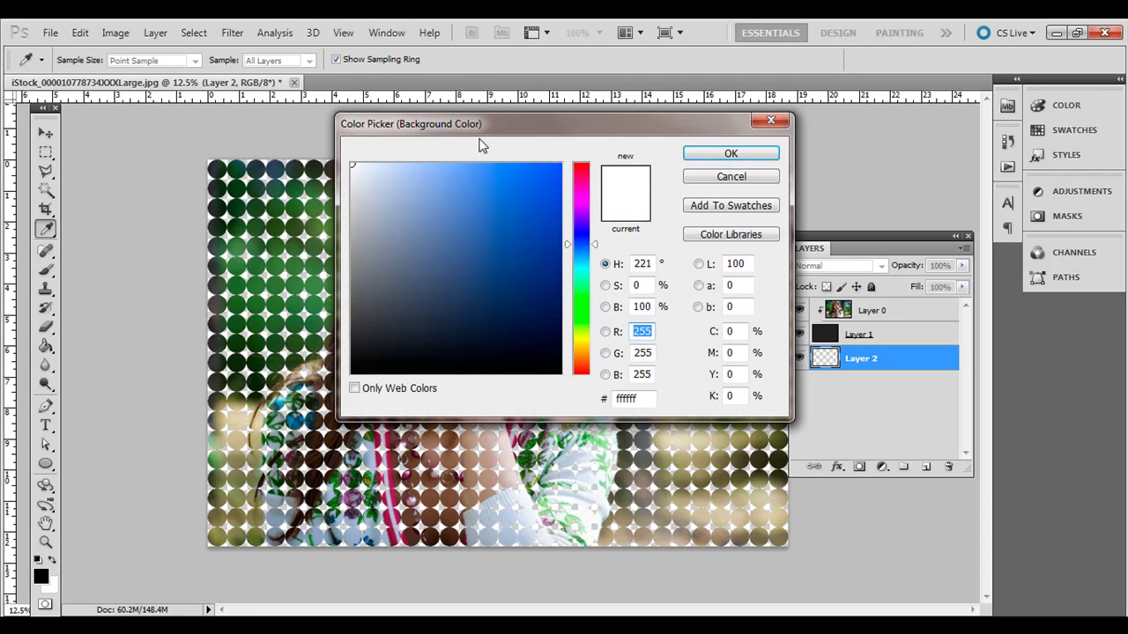
left_click(701, 180)
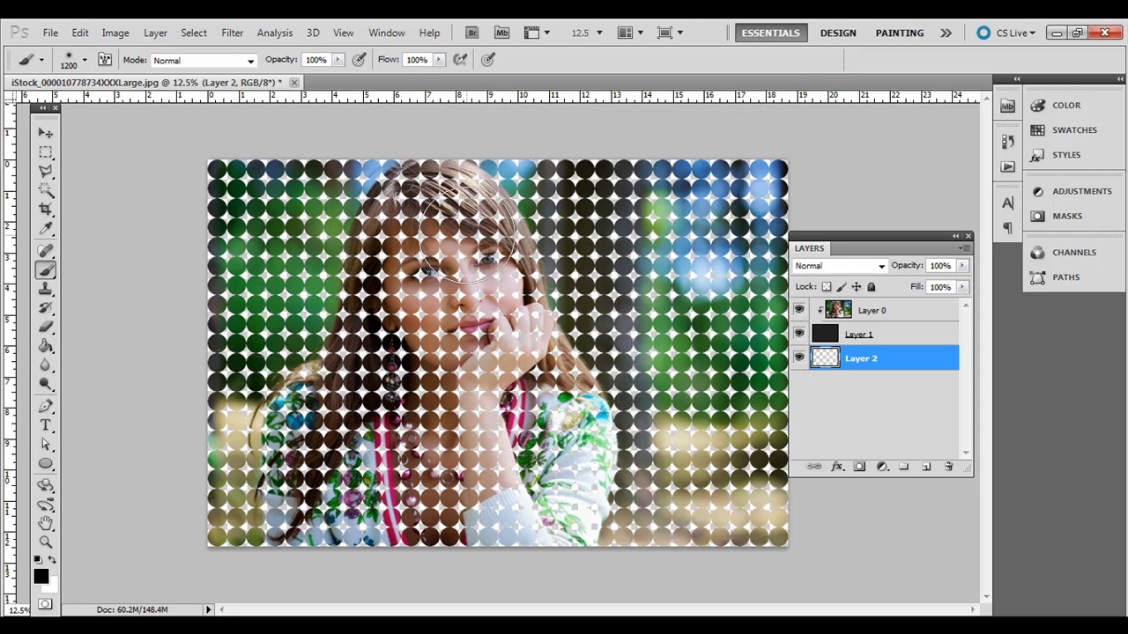
key("ctrl+BackSpace")
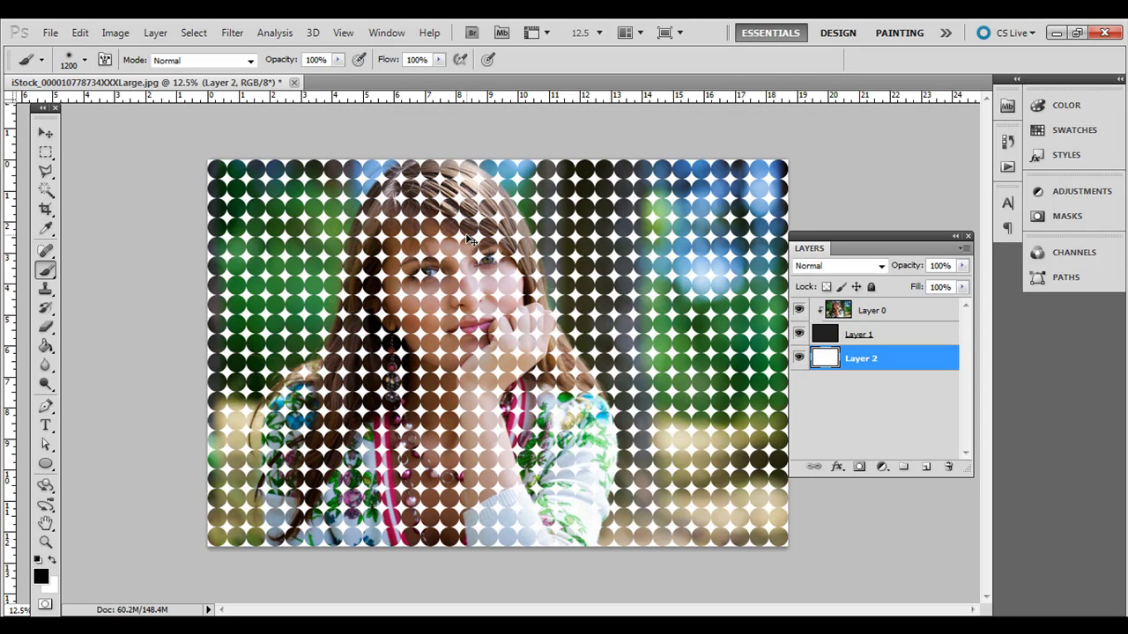
- On Layer 1, paint black with an 800 px brush over the neck and earring
left_click(830, 338)
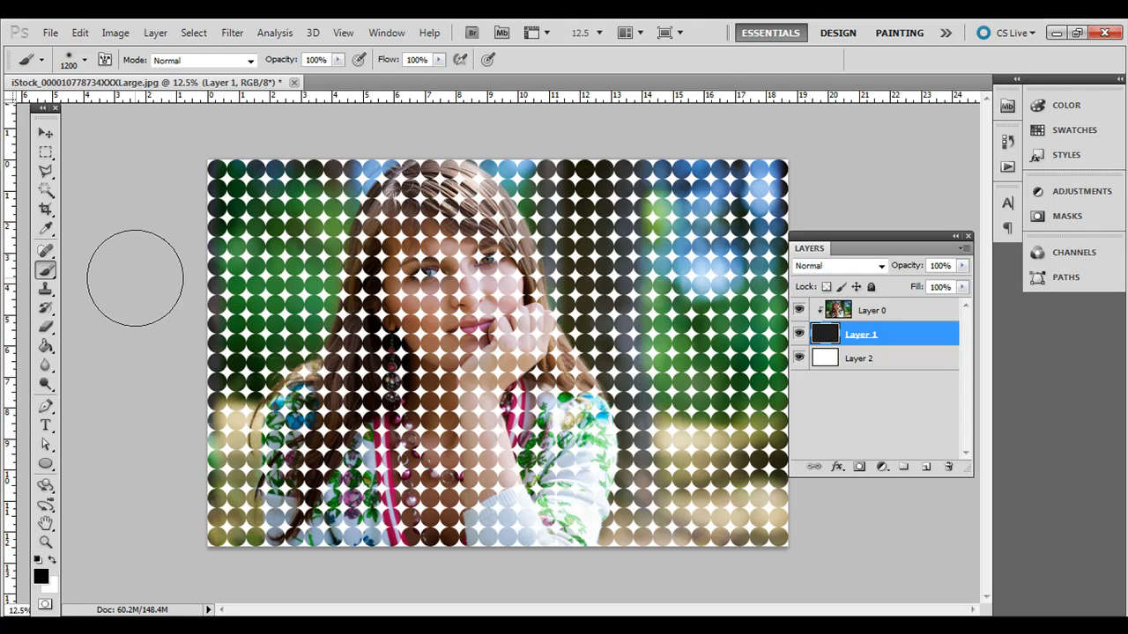
left_click(41, 577)
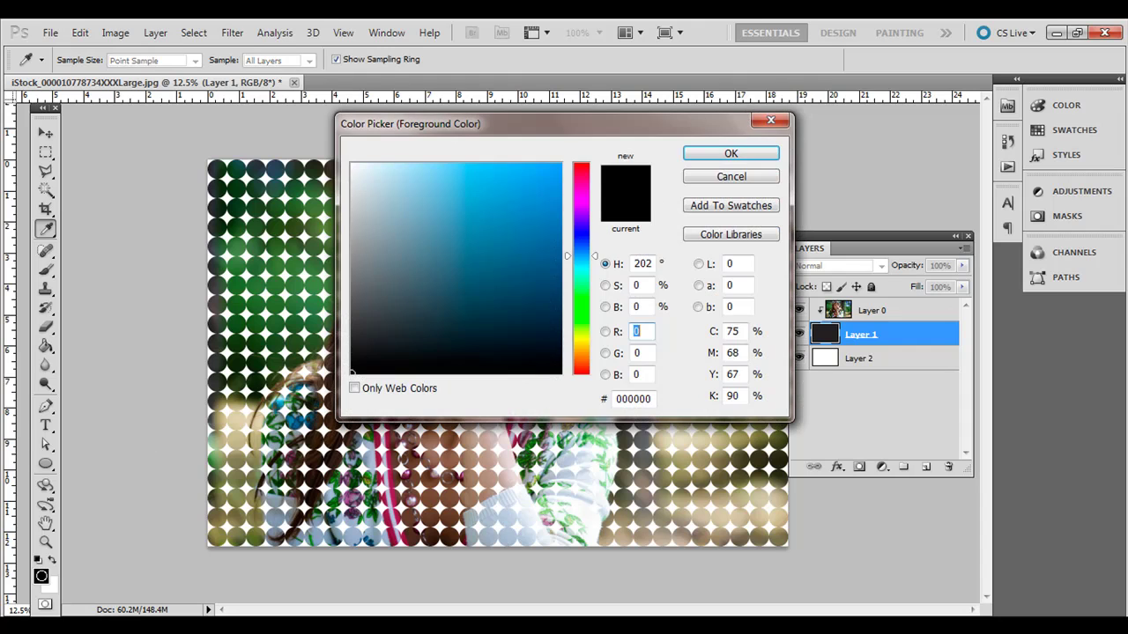
left_click(752, 180)
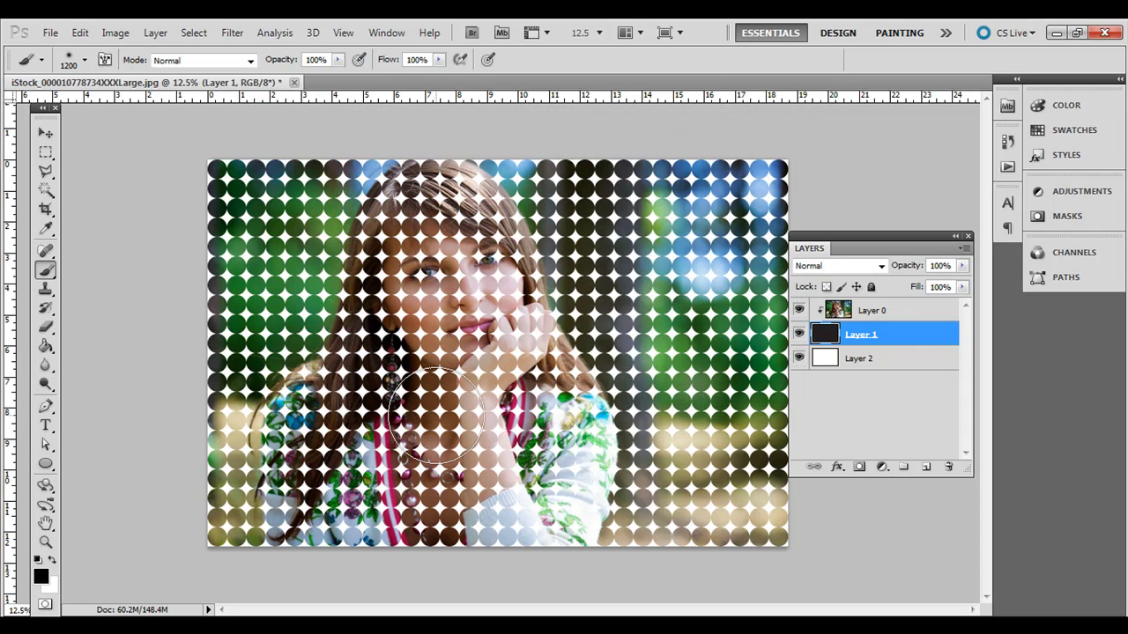
key("bracketleft")
key("bracketleft")
key("bracketleft")
key("bracketleft")
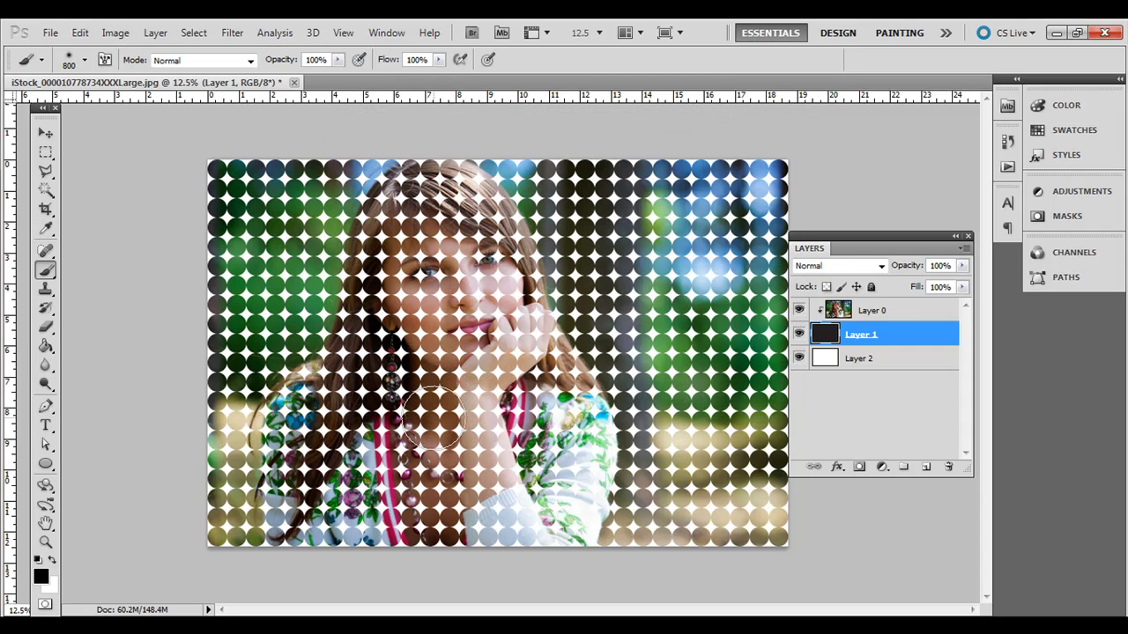
mouse_move(405, 429)
left_mouse_down()
mouse_move(423, 378)
mouse_move(399, 417)
mouse_move(430, 348)
mouse_move(410, 348)
mouse_move(416, 269)
mouse_move(441, 322)
mouse_move(452, 280)
mouse_move(476, 284)
mouse_move(477, 239)
mouse_move(496, 262)
mouse_move(496, 249)
mouse_move(461, 202)
mouse_move(428, 205)
mouse_move(414, 237)
mouse_move(418, 282)
left_mouse_up()
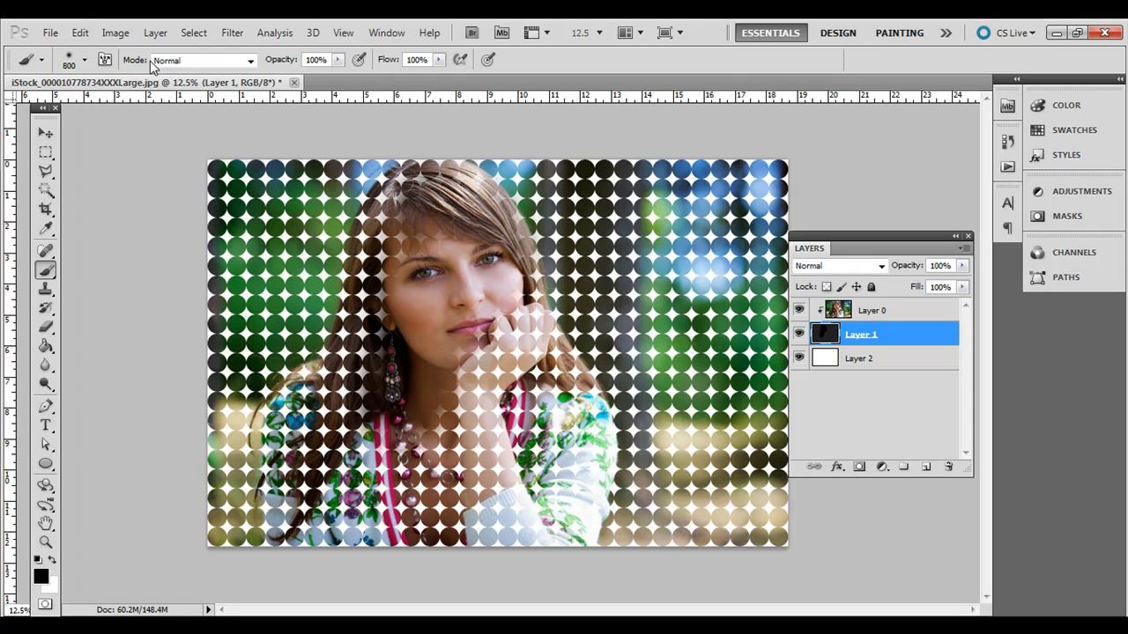
- Switch the brush to a hard round tip and reduce it to 600 px
left_click(84, 60)
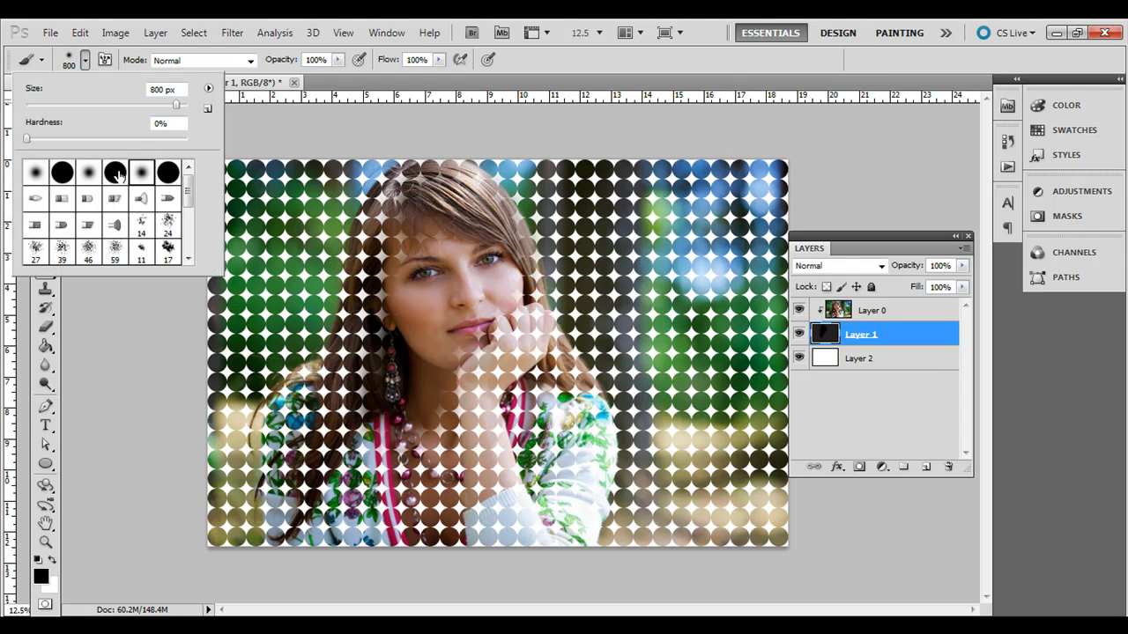
left_click(85, 63)
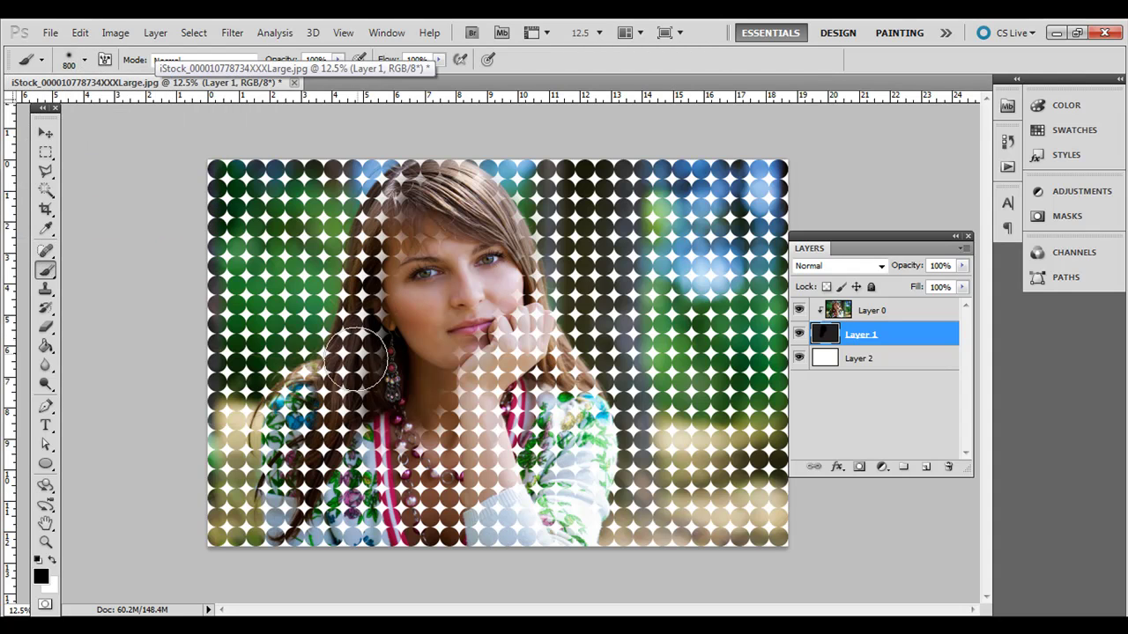
left_click(85, 61)
left_click(115, 172)
left_click(85, 60)
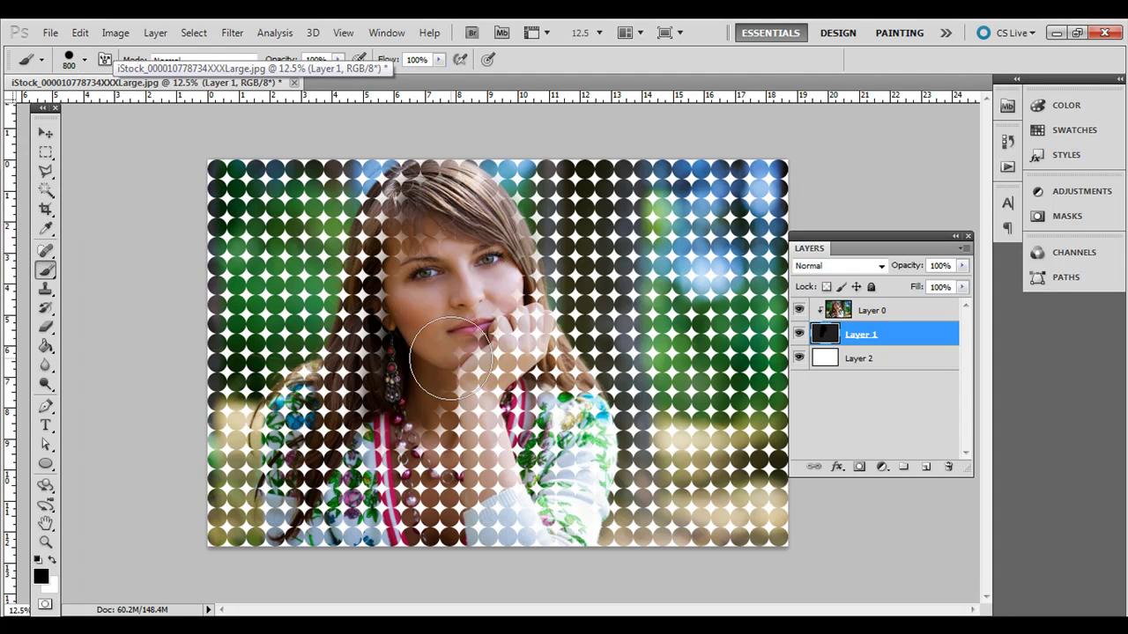
key("bracketleft")
key("bracketleft")
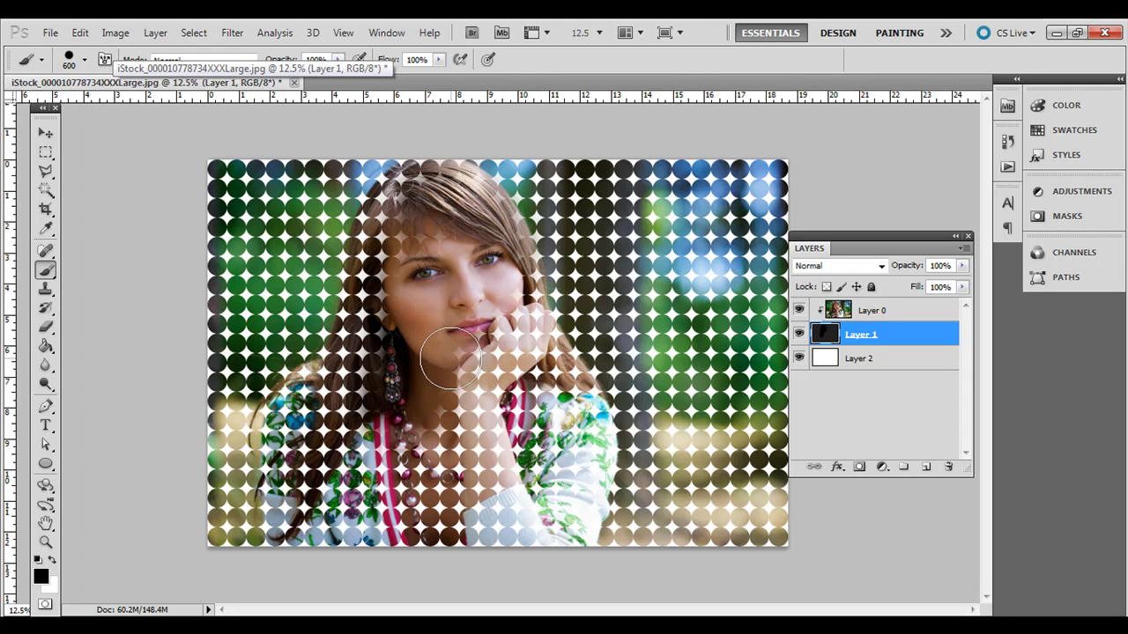
- Paint the hair, shoulders and floral top back in, resizing the brush to 1100 then 700
mouse_move(451, 359)
left_mouse_down()
mouse_move(422, 347)
mouse_move(329, 397)
mouse_move(352, 404)
mouse_move(376, 377)
mouse_move(346, 393)
mouse_move(387, 365)
mouse_move(392, 333)
mouse_move(356, 368)
mouse_move(408, 192)
mouse_move(473, 208)
mouse_move(502, 249)
mouse_move(528, 334)
mouse_move(588, 429)
mouse_move(572, 520)
mouse_move(519, 527)
mouse_move(545, 421)
mouse_move(477, 429)
mouse_move(469, 347)
mouse_move(460, 603)
mouse_move(471, 517)
mouse_move(431, 513)
mouse_move(380, 469)
mouse_move(289, 559)
mouse_move(301, 523)
mouse_move(293, 418)
mouse_move(371, 370)
mouse_move(369, 273)
mouse_move(388, 227)
left_mouse_up()
key("bracketright")
key("bracketright")
key("bracketright")
key("bracketright")
key("bracketright")
key("bracketleft")
key("bracketleft")
key("bracketleft")
key("bracketleft")
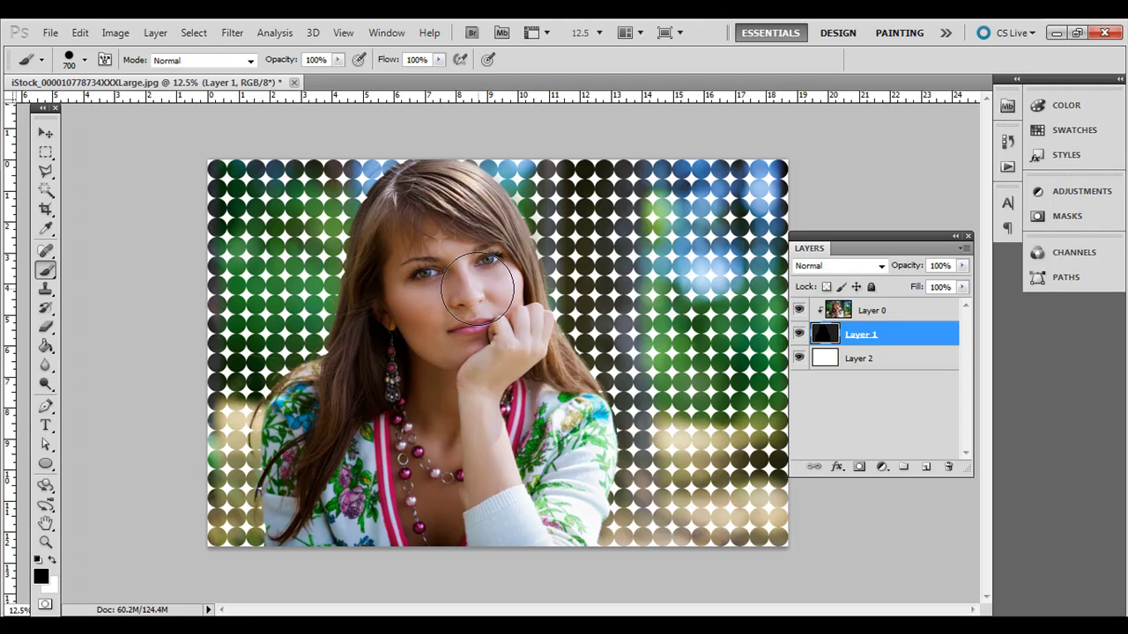
- Brush black over the face to fill its remaining dot gaps
mouse_move(481, 287)
left_mouse_down()
mouse_move(450, 271)
mouse_move(463, 256)
mouse_move(452, 257)
left_mouse_up()
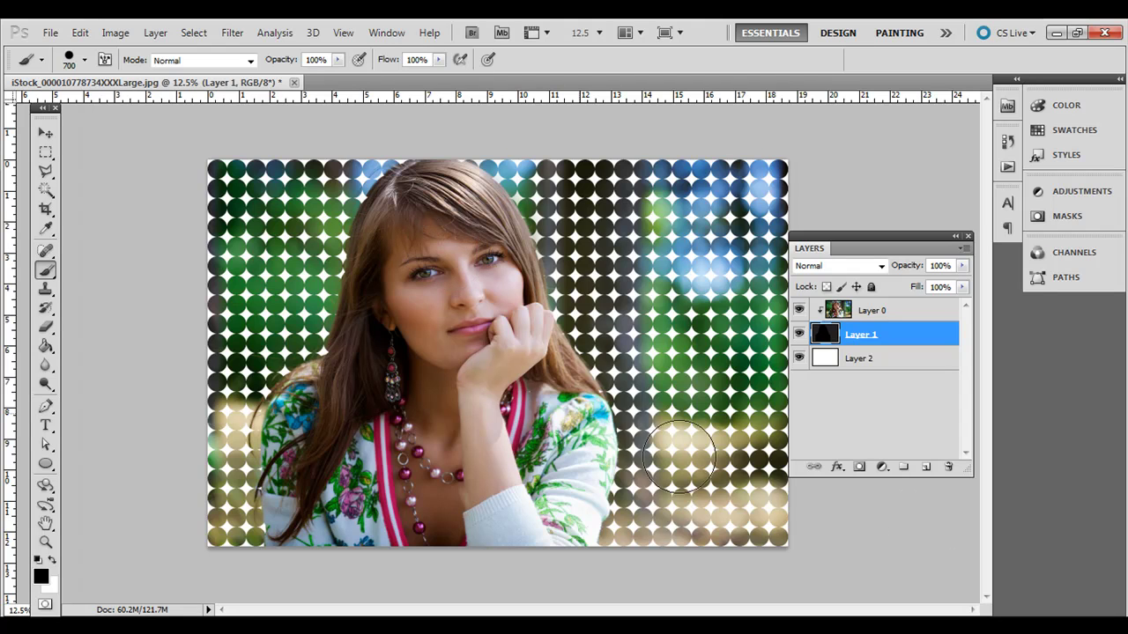